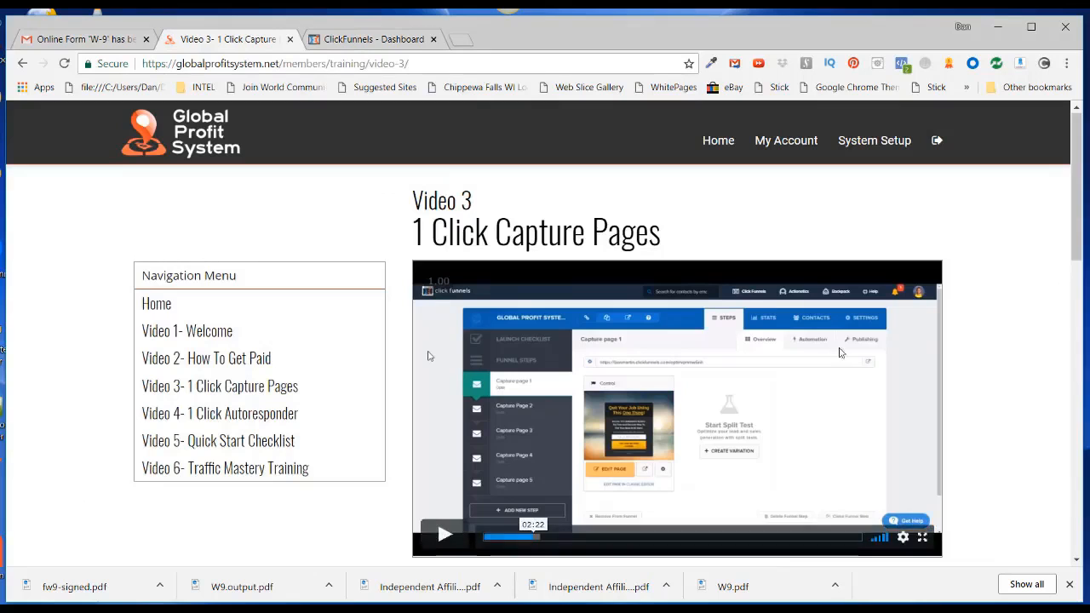
Scroll the Video 3 page down to the 1 Click Capture Pages preview and its Install button
{"action": "scroll", "coordinate": [614, 265], "scroll_direction": "down", "scroll_amount": 4}
{"action": "scroll", "coordinate": [612, 265], "scroll_direction": "down", "scroll_amount": 4}
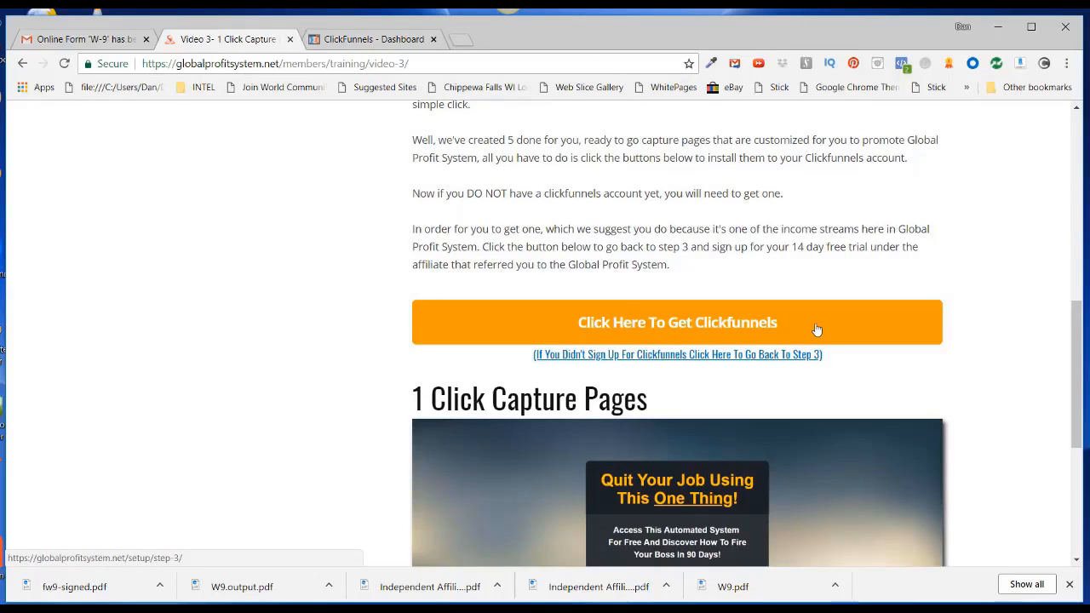
{"action": "scroll", "coordinate": [816, 330], "scroll_direction": "down", "scroll_amount": 3}
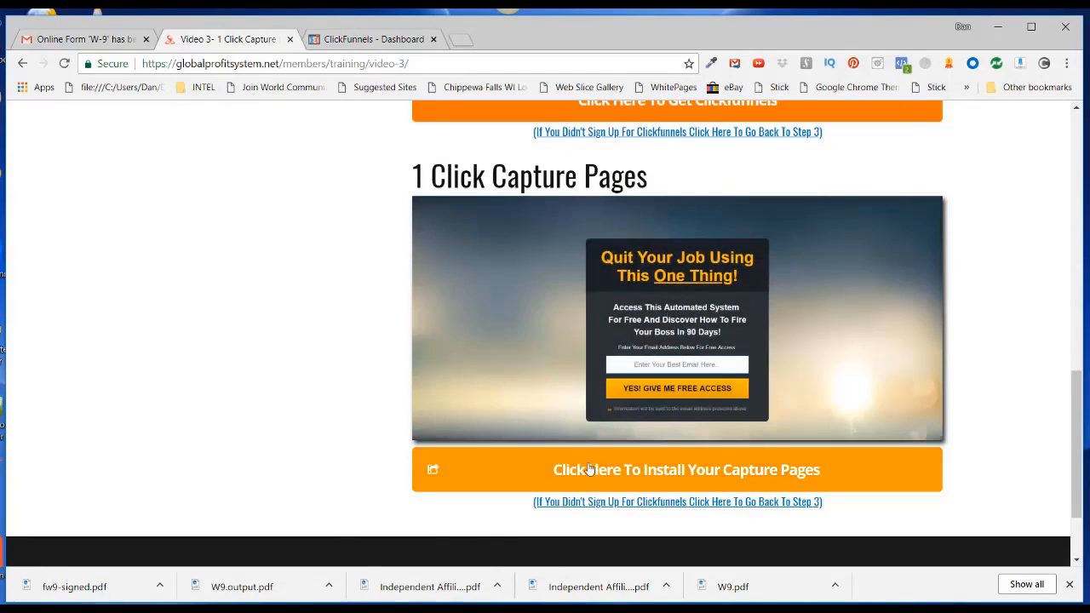
Install the shared 'Global Profit System Capture Pages' funnel and wait until it shows Complete
{"action": "left_click", "coordinate": [672, 474]}
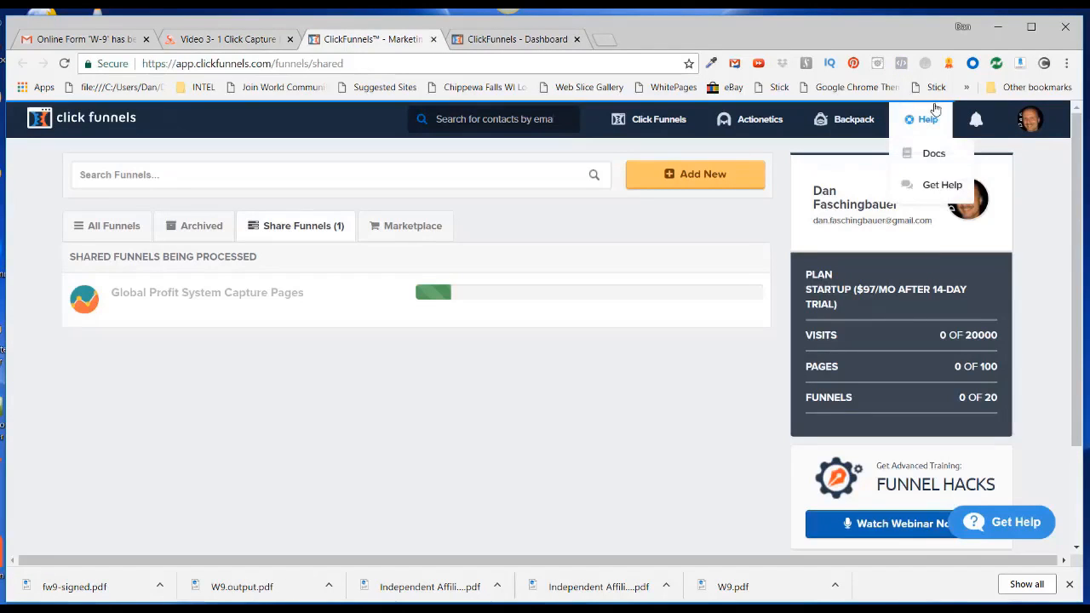
{"action": "mouse_move", "coordinate": [960, 112]}
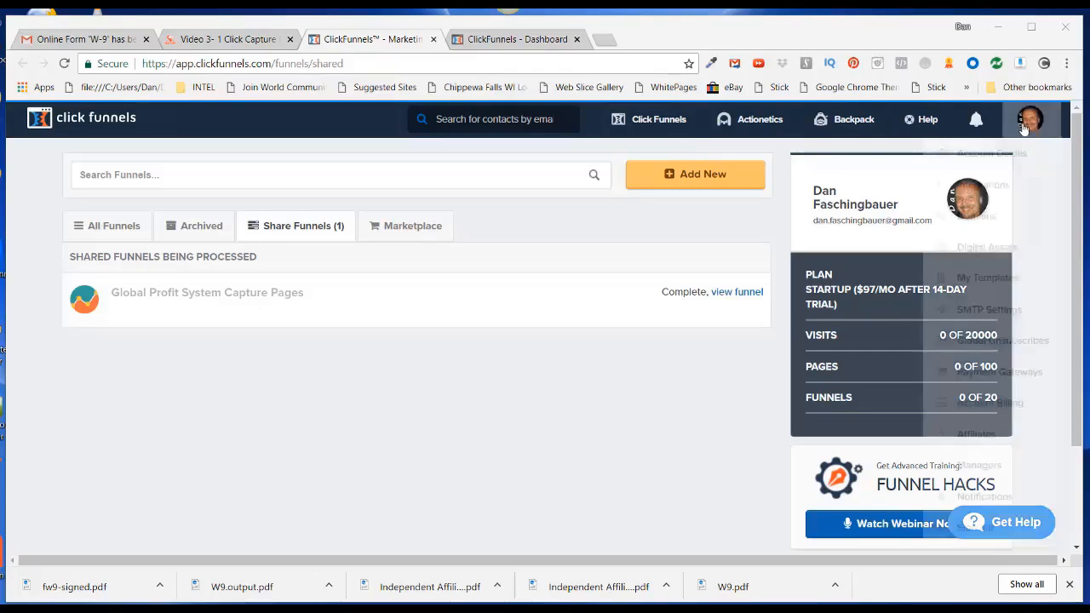
{"action": "mouse_move", "coordinate": [1024, 129]}
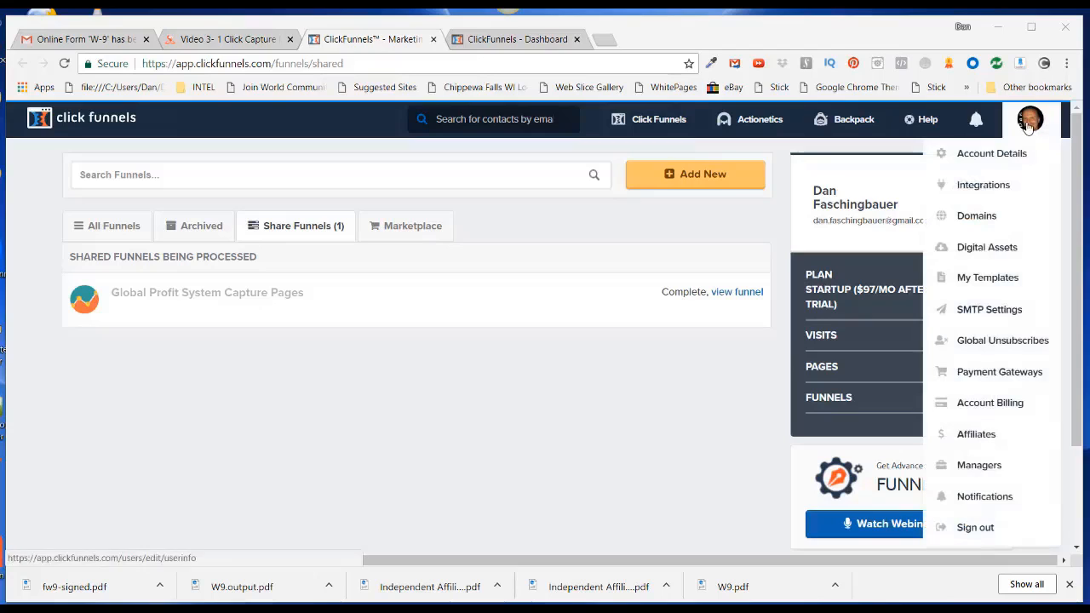
Add a new AWeber integration nicknamed 'Aweber' from Integrations and submit it for connection
{"action": "left_click", "coordinate": [987, 187]}
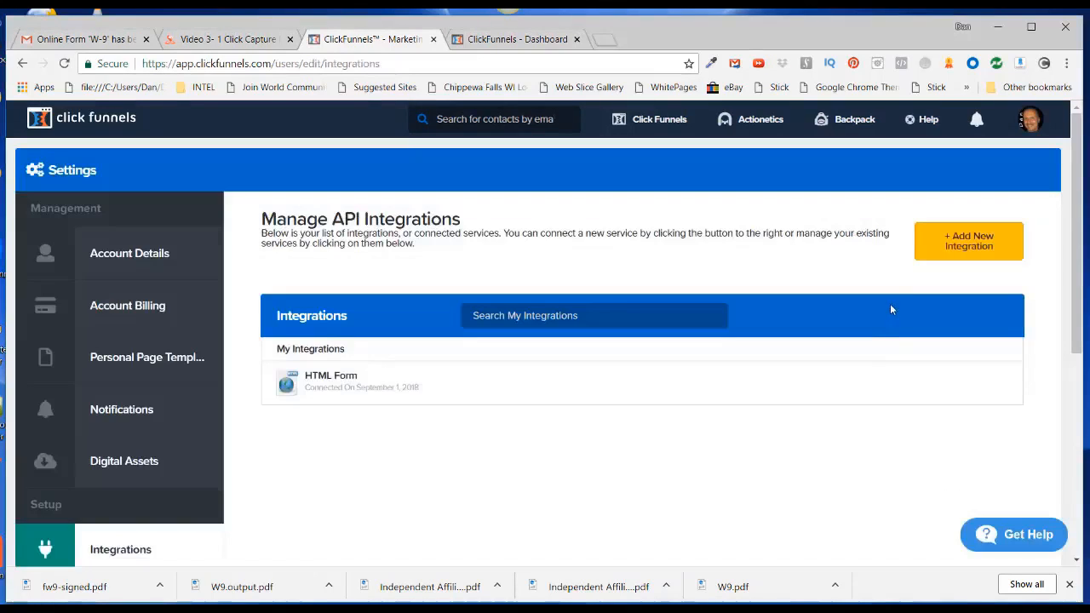
{"action": "left_click", "coordinate": [960, 243]}
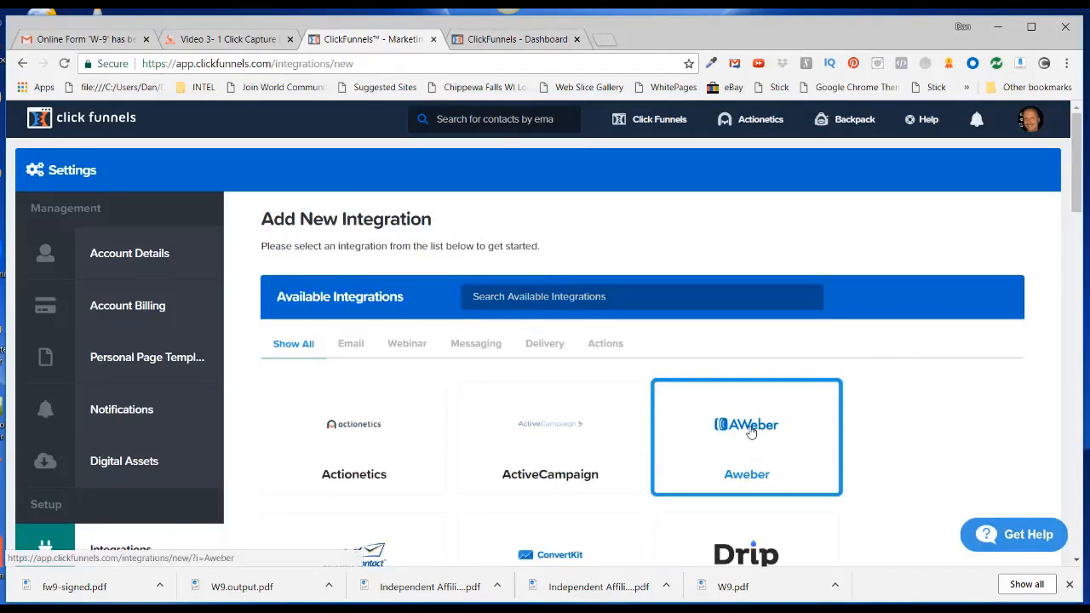
{"action": "left_click", "coordinate": [750, 431]}
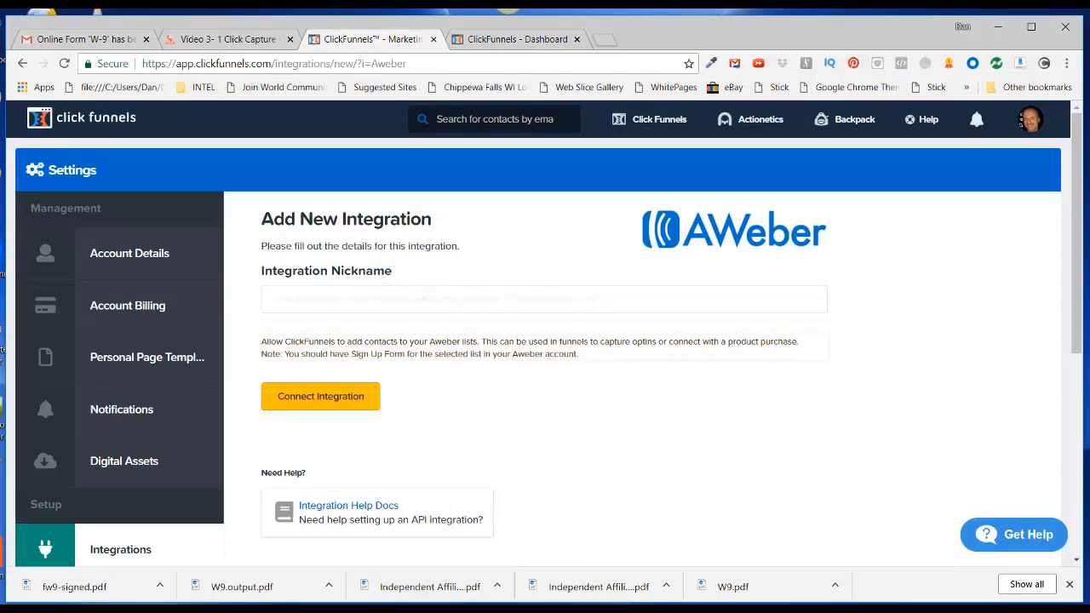
{"action": "right_click", "coordinate": [287, 299]}
{"action": "left_click", "coordinate": [316, 411]}
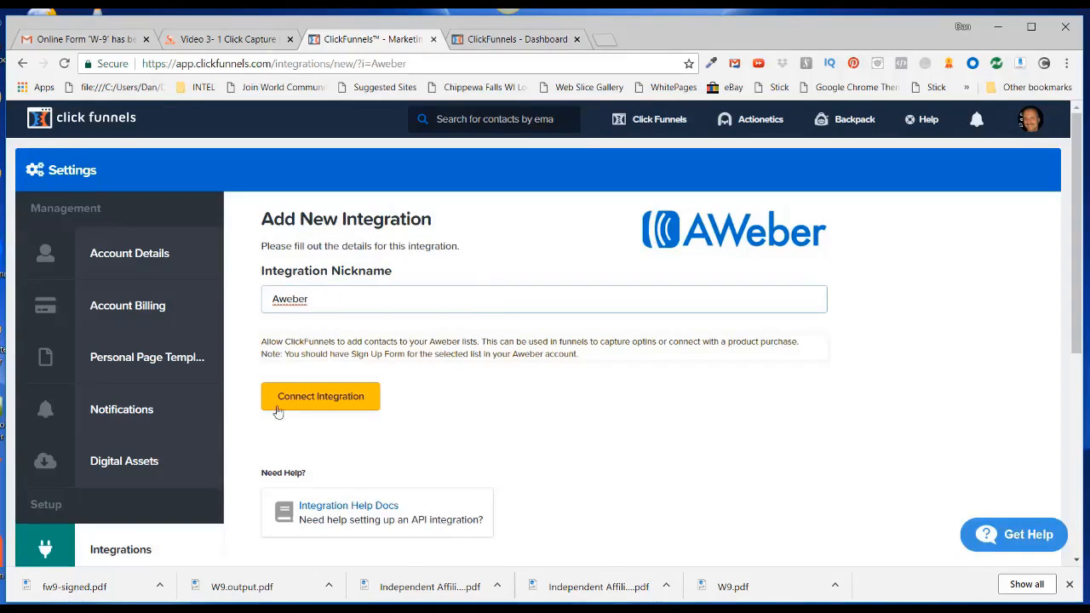
{"action": "left_click", "coordinate": [325, 401]}
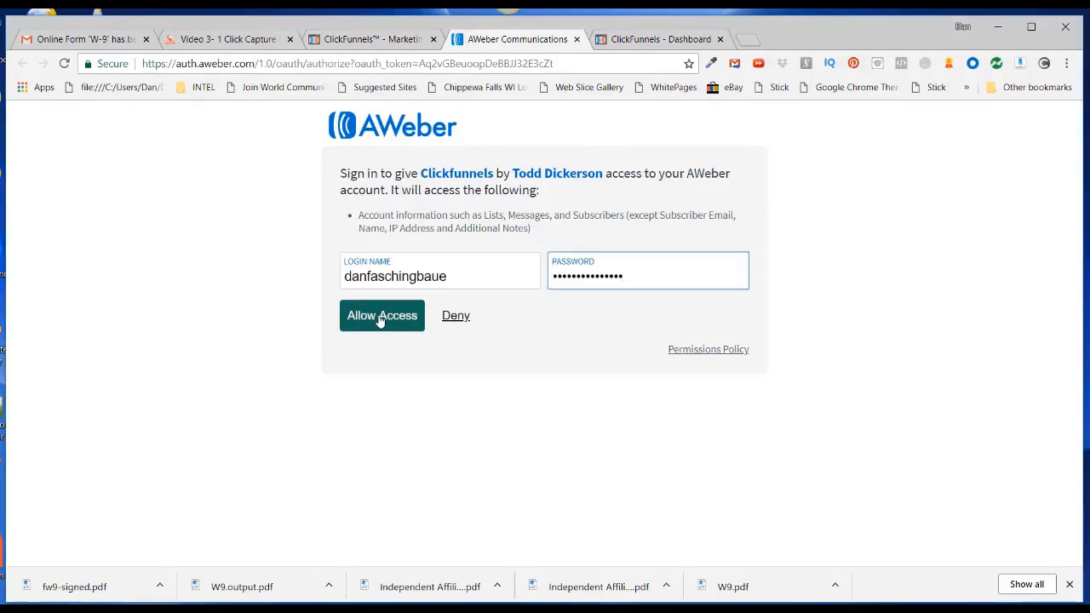
Allow ClickFunnels access to the AWeber account on the authorization page
{"action": "left_click", "coordinate": [379, 320]}
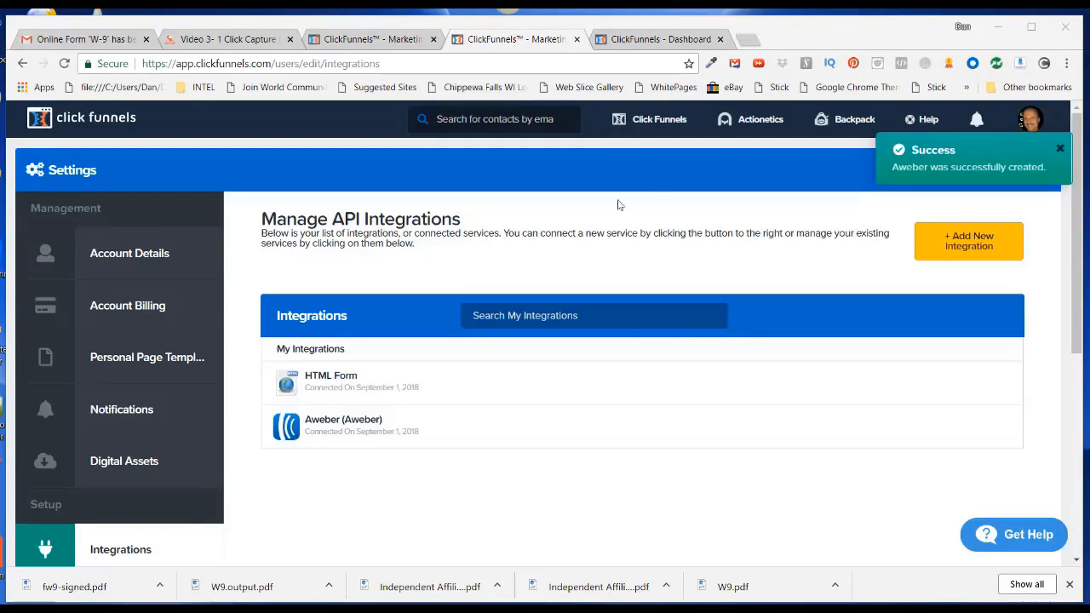
From the Funnels list, open the Global Profit System Capture Pages funnel
{"action": "mouse_move", "coordinate": [653, 122]}
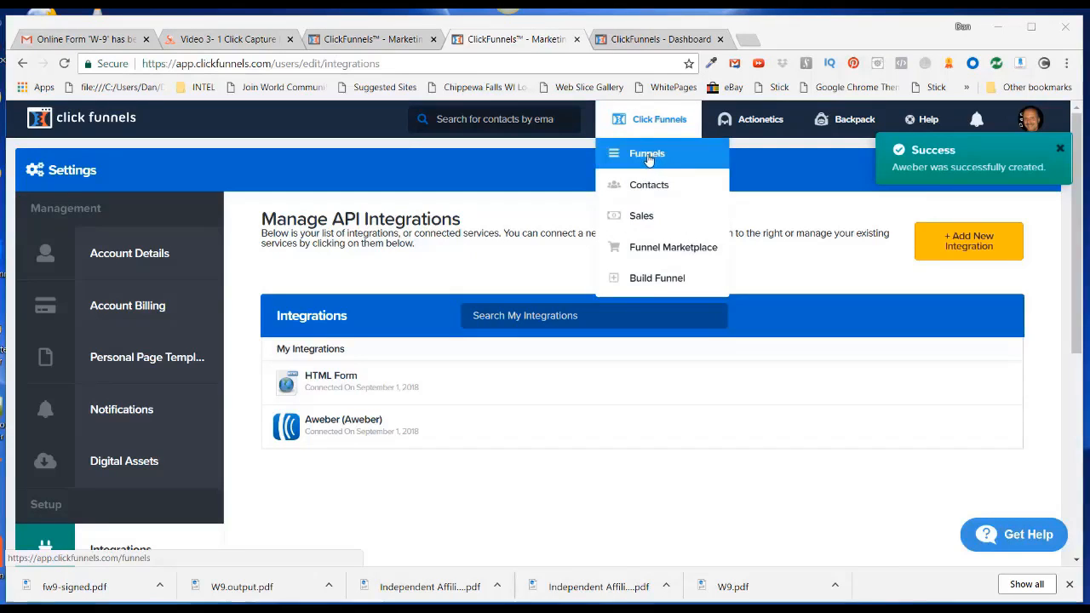
{"action": "left_click", "coordinate": [648, 156]}
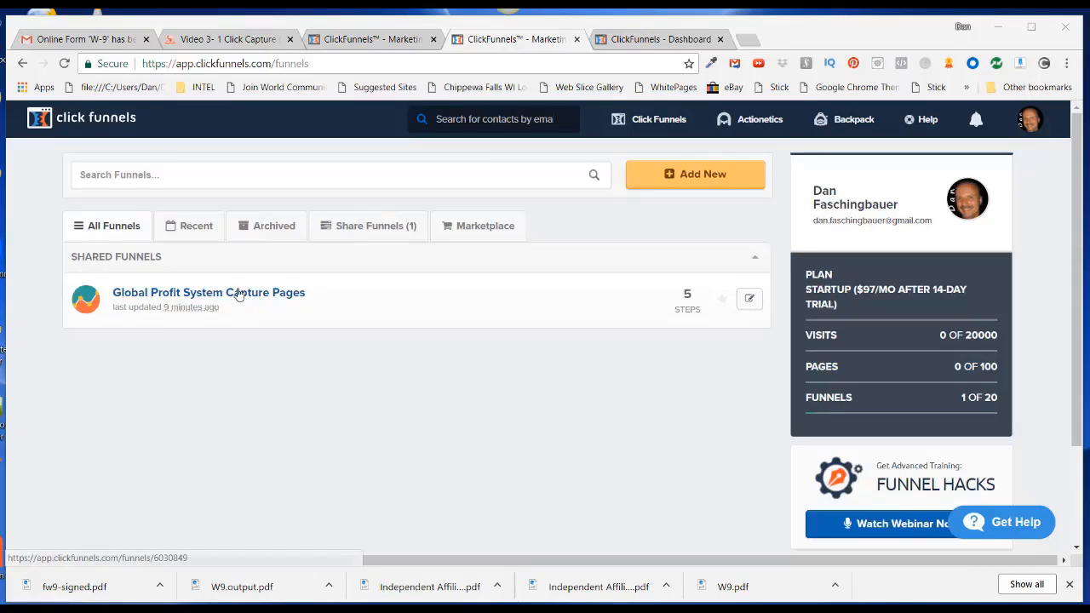
{"action": "left_click", "coordinate": [240, 295]}
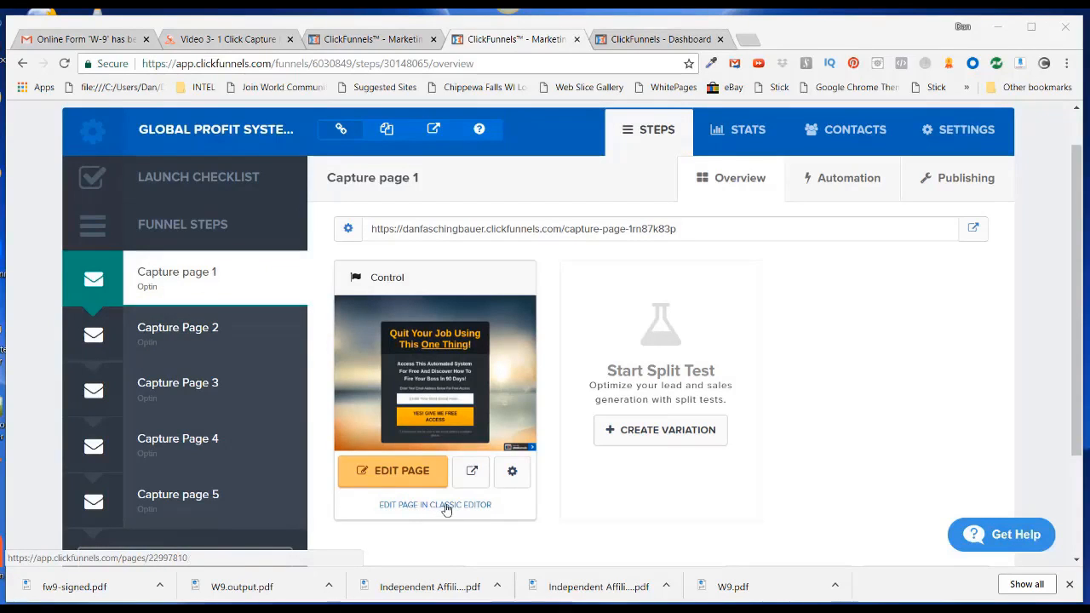
In the Classic Editor, link the form via Aweber (Integrate Existing Form) to the Global Profits System list
{"action": "left_click", "coordinate": [445, 509]}
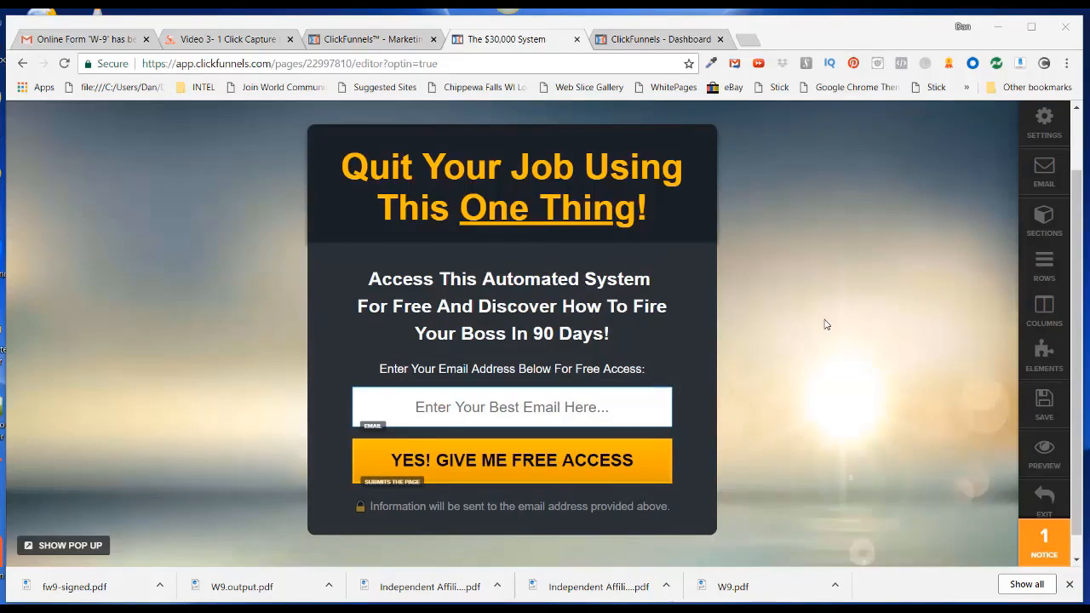
{"action": "left_click", "coordinate": [1043, 174]}
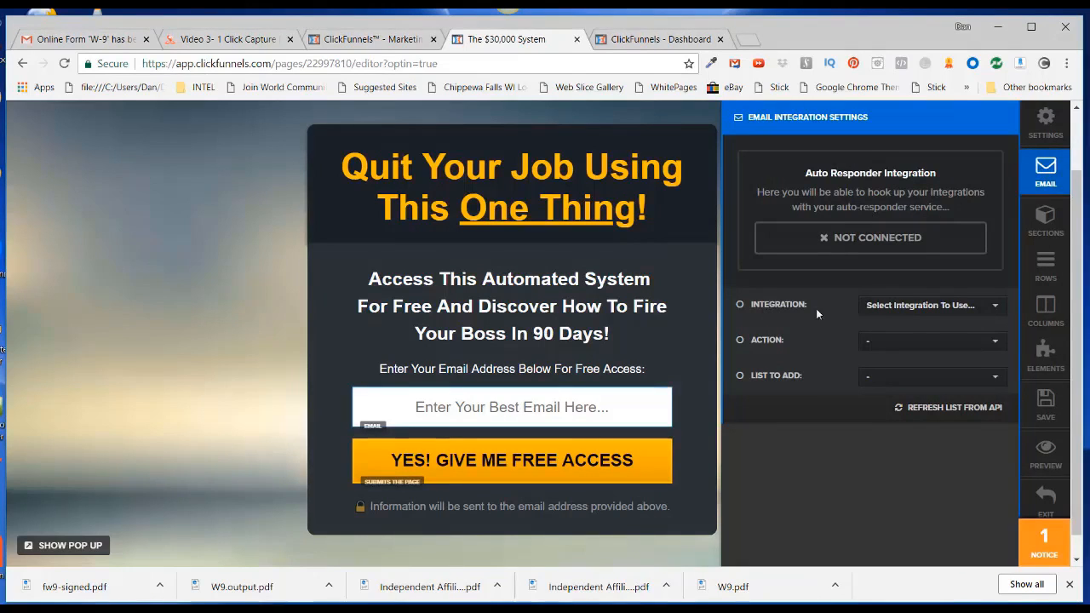
{"action": "left_click", "coordinate": [996, 308]}
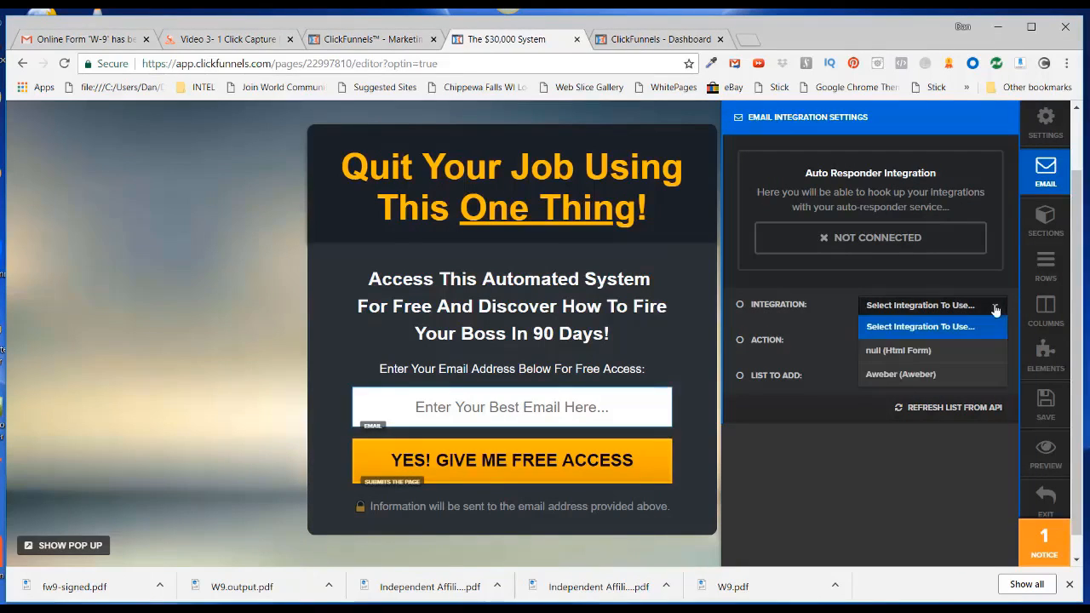
{"action": "left_click", "coordinate": [878, 376]}
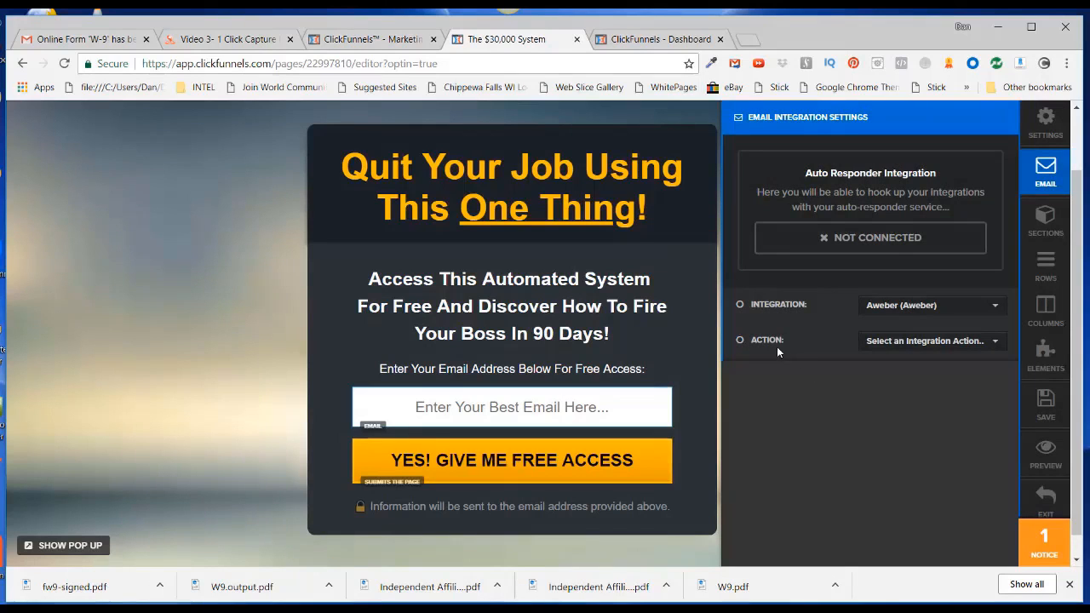
{"action": "left_click", "coordinate": [994, 343]}
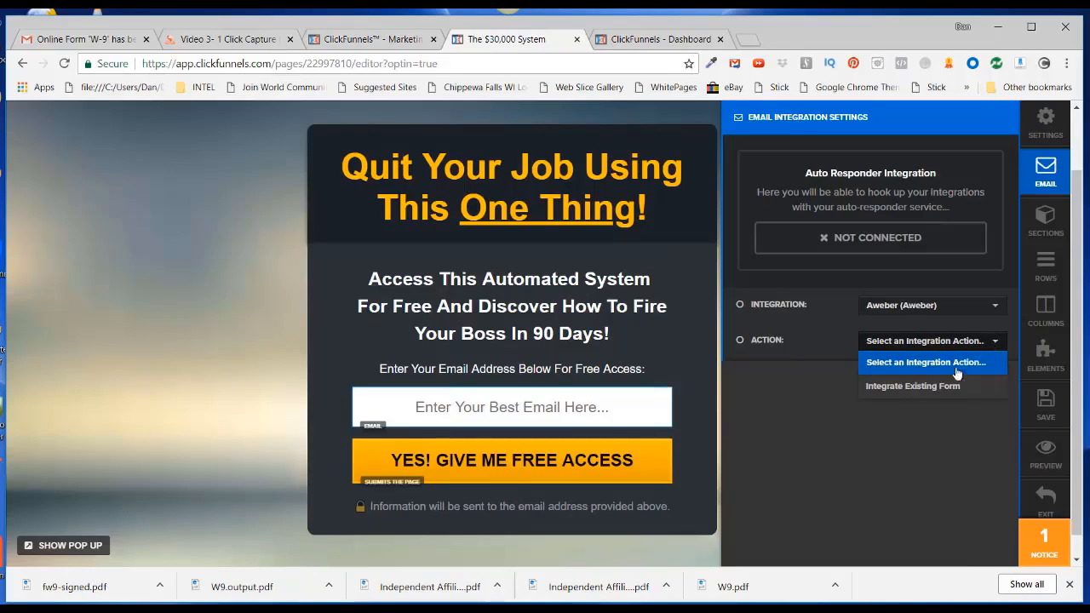
{"action": "left_click", "coordinate": [912, 386]}
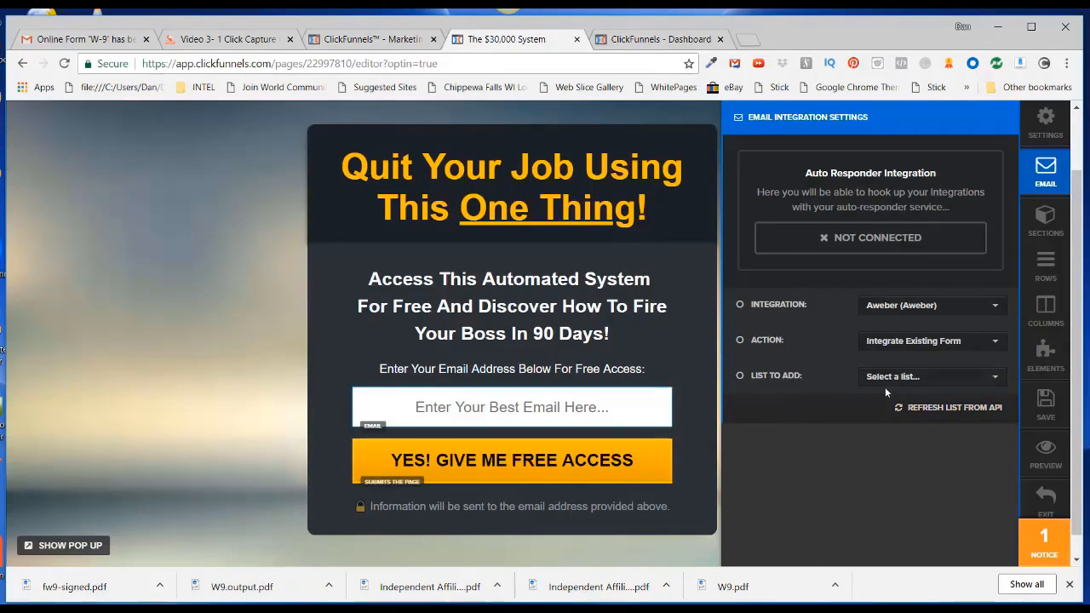
{"action": "left_click", "coordinate": [995, 380]}
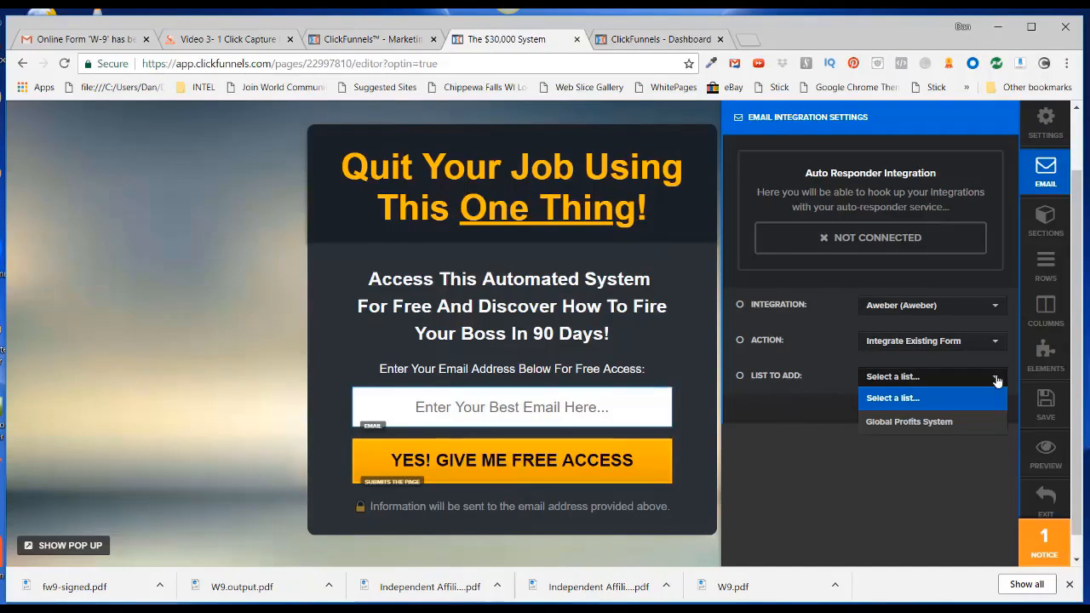
{"action": "left_click", "coordinate": [903, 422]}
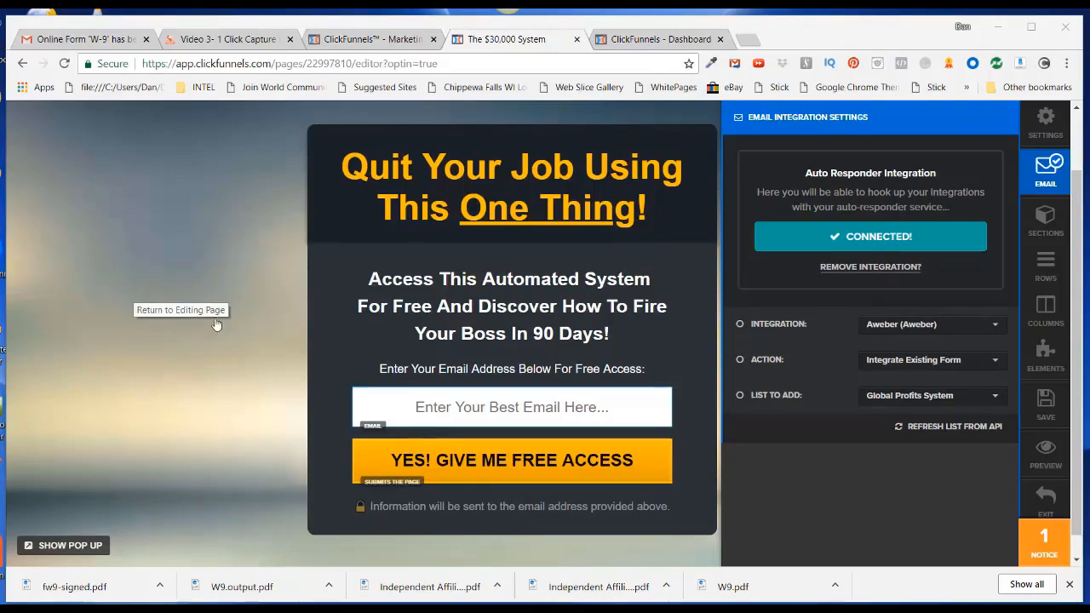
{"action": "left_click", "coordinate": [202, 244]}
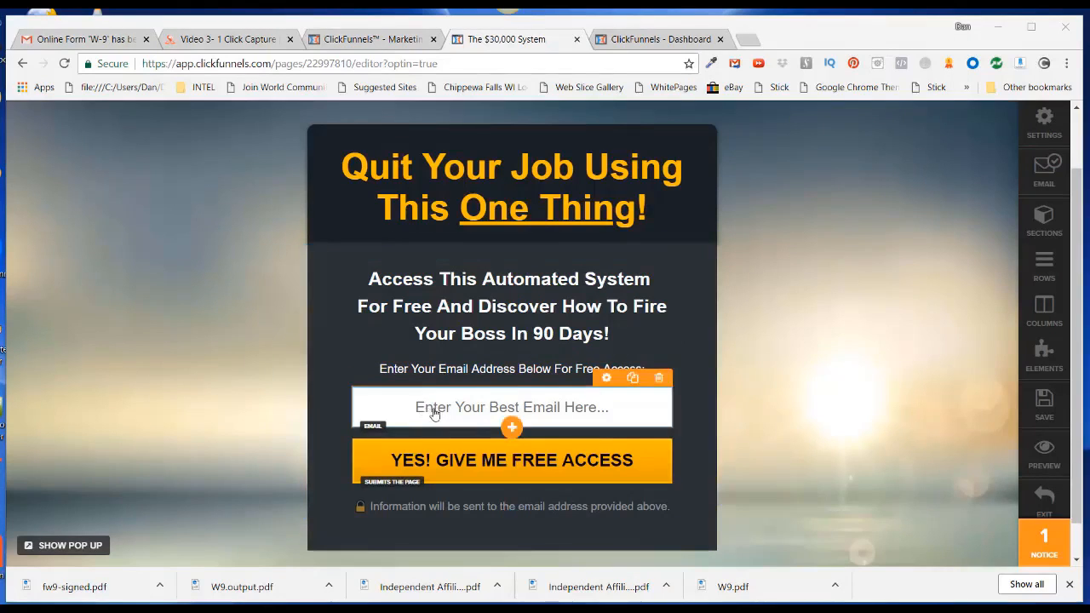
Inspect the email field and opt-in button settings (URL #submit-form), then display the page's pop-up
{"action": "left_click", "coordinate": [607, 380]}
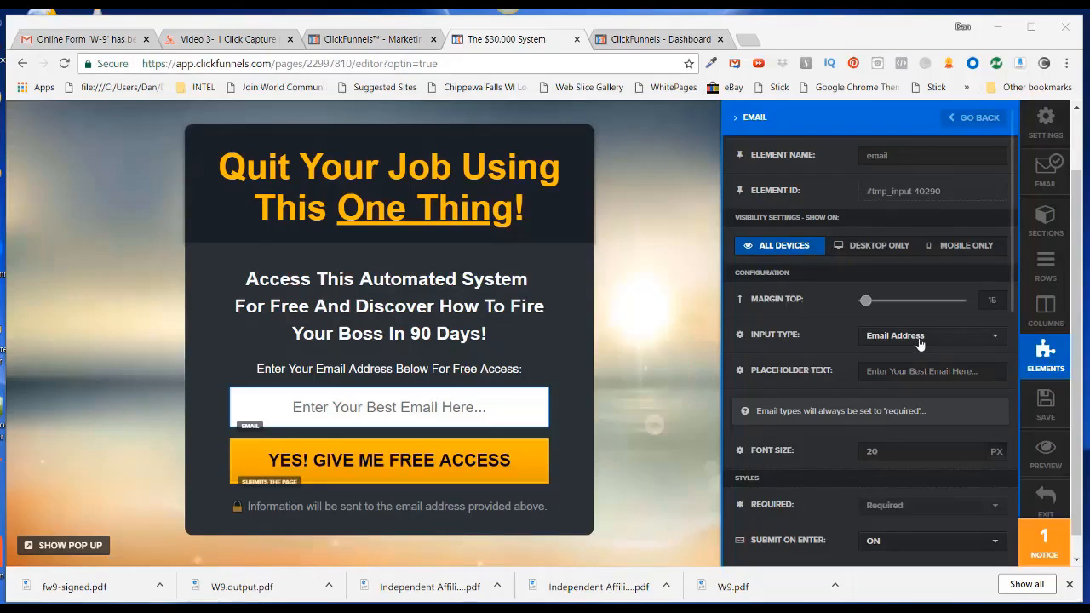
{"action": "left_click", "coordinate": [644, 321]}
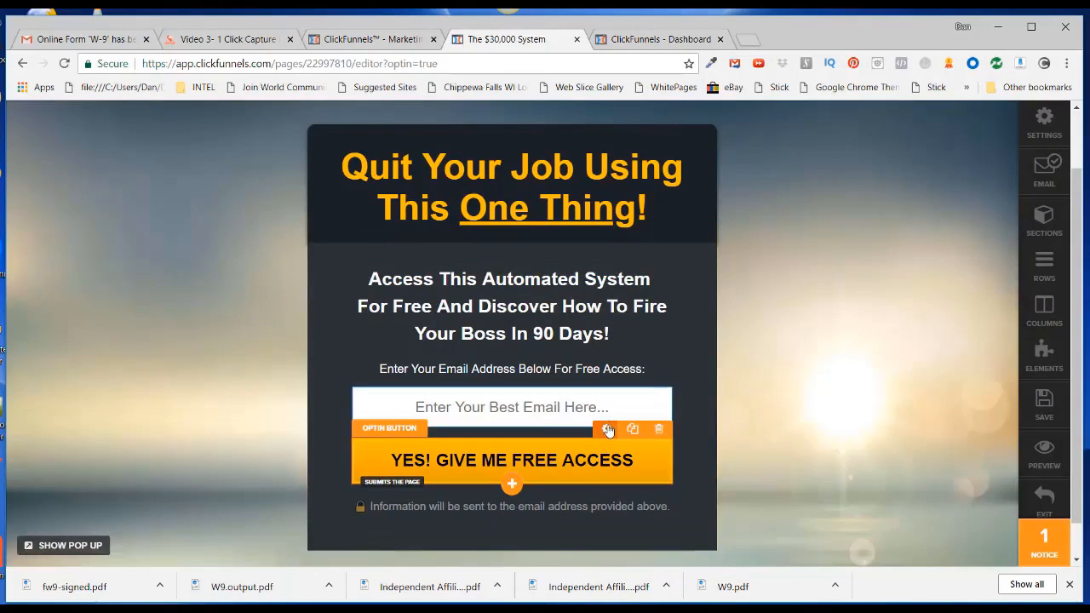
{"action": "left_click", "coordinate": [607, 430]}
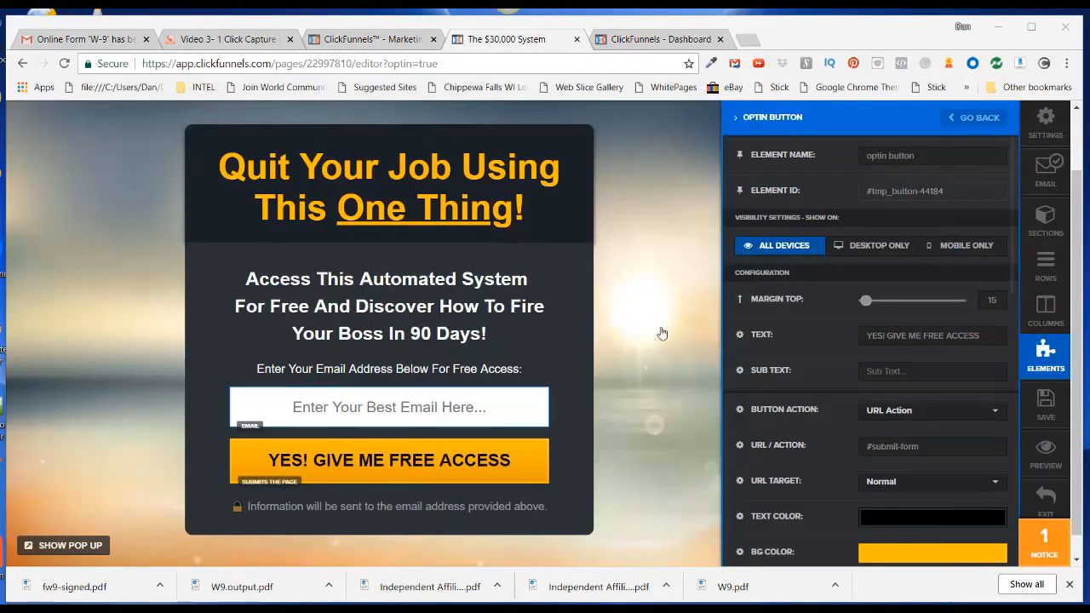
{"action": "left_click", "coordinate": [641, 288]}
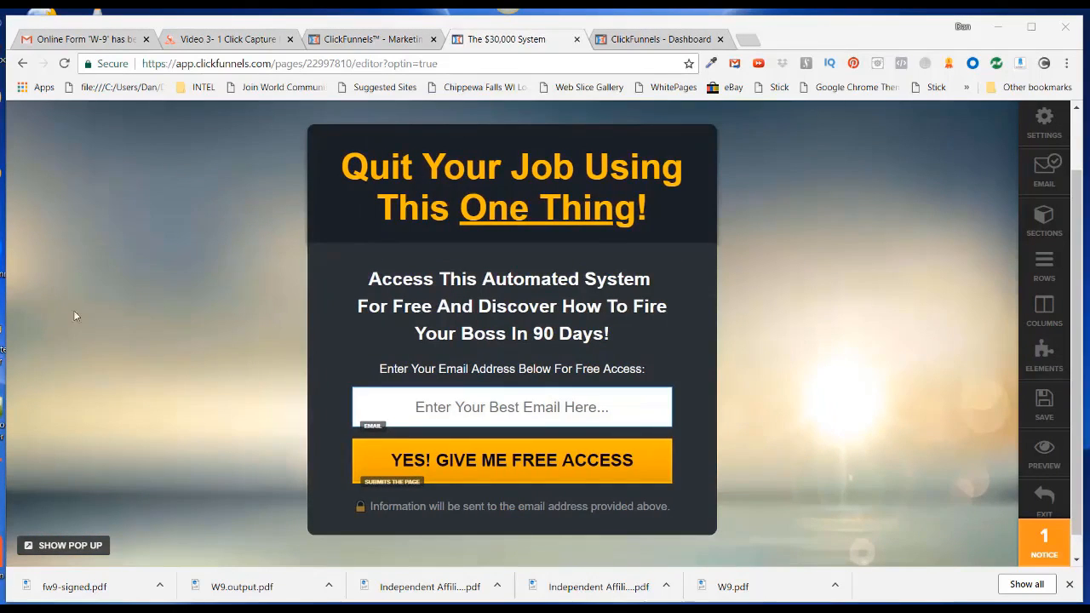
{"action": "left_click", "coordinate": [69, 545]}
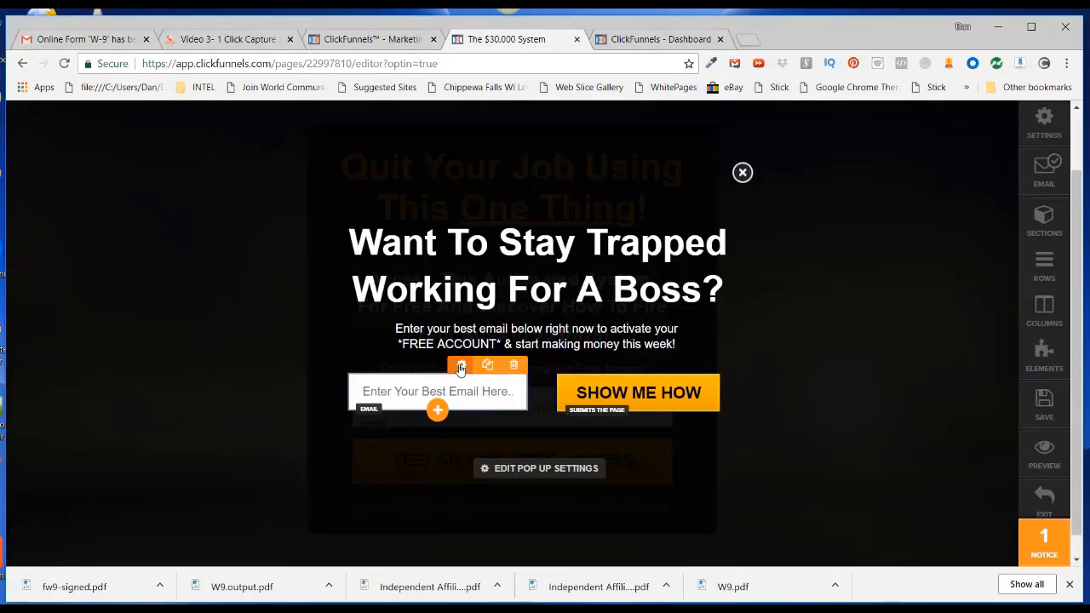
Inspect the pop-up's email field settings and confirm the SHOW ME HOW button submits the form
{"action": "left_click", "coordinate": [460, 366]}
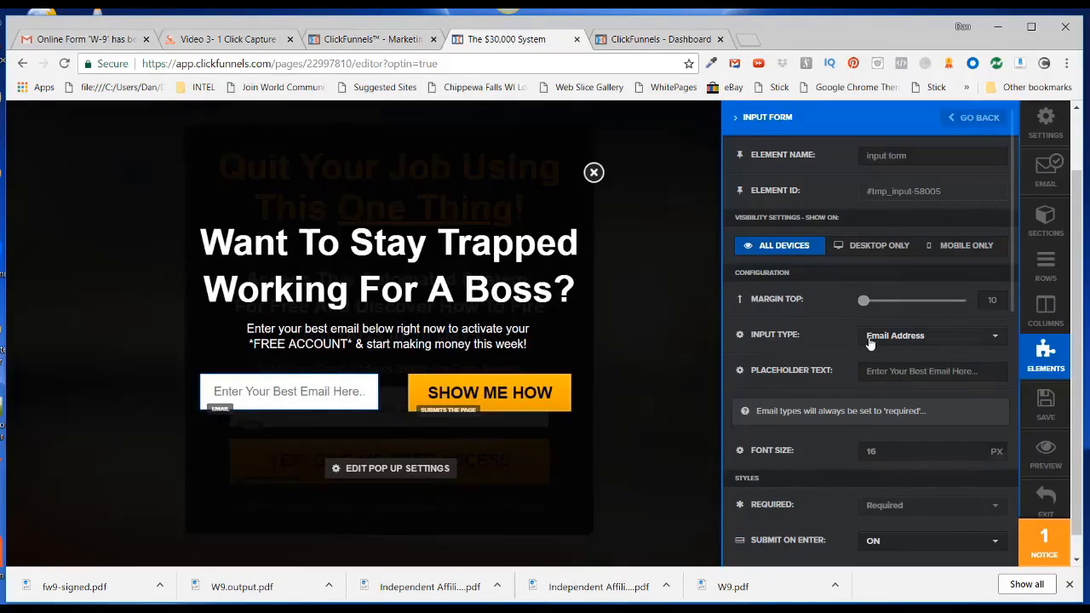
{"action": "left_click", "coordinate": [665, 495]}
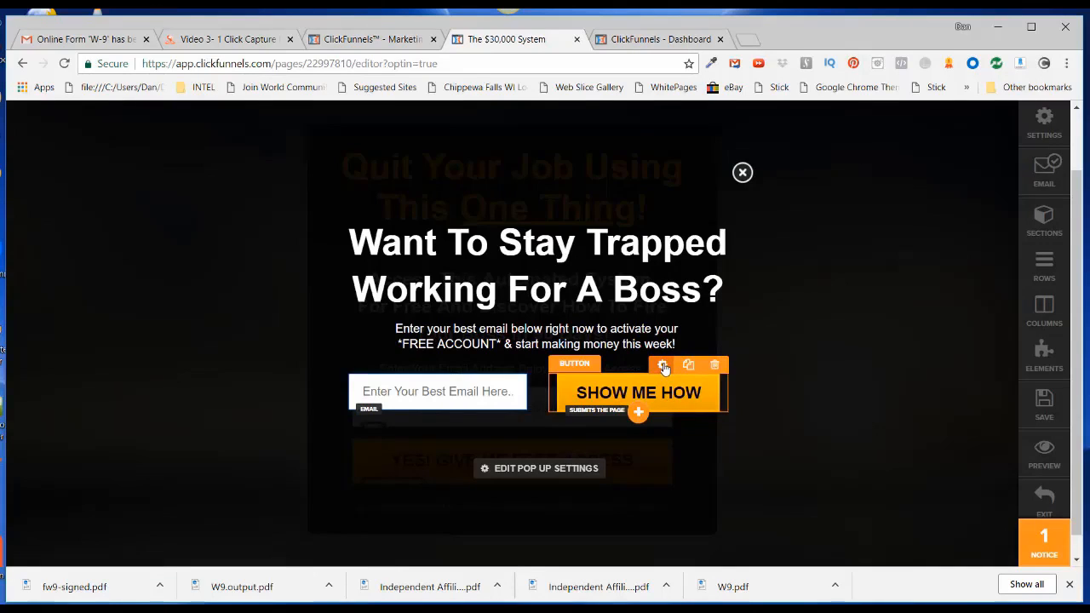
{"action": "left_click", "coordinate": [663, 366]}
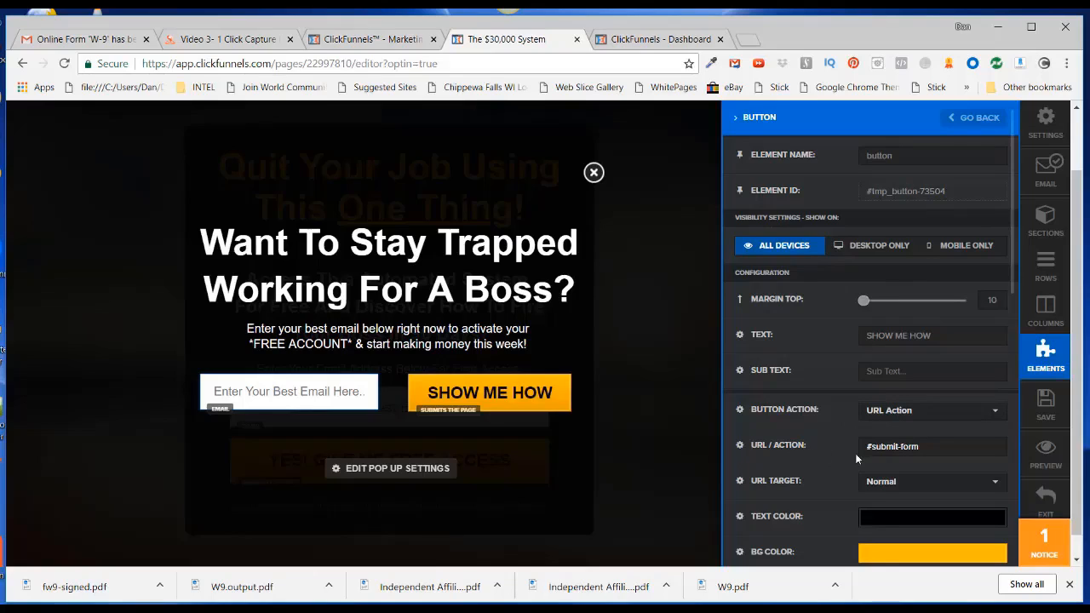
{"action": "left_click", "coordinate": [647, 434]}
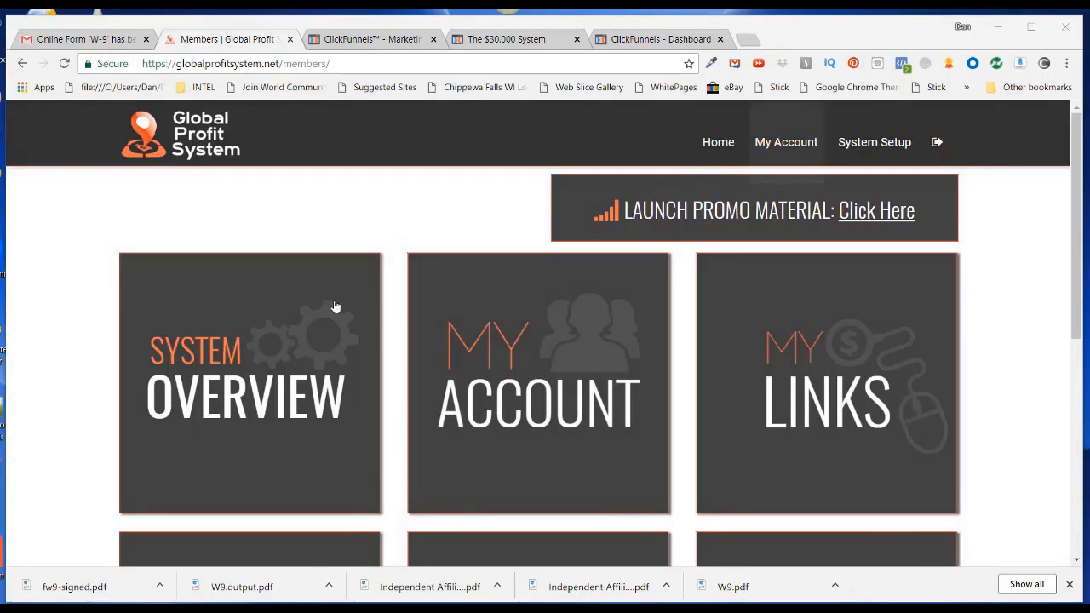
Go to My Account > Marketing > Affiliate Links and select the straight-to-registration referral link
{"action": "left_click", "coordinate": [717, 145]}
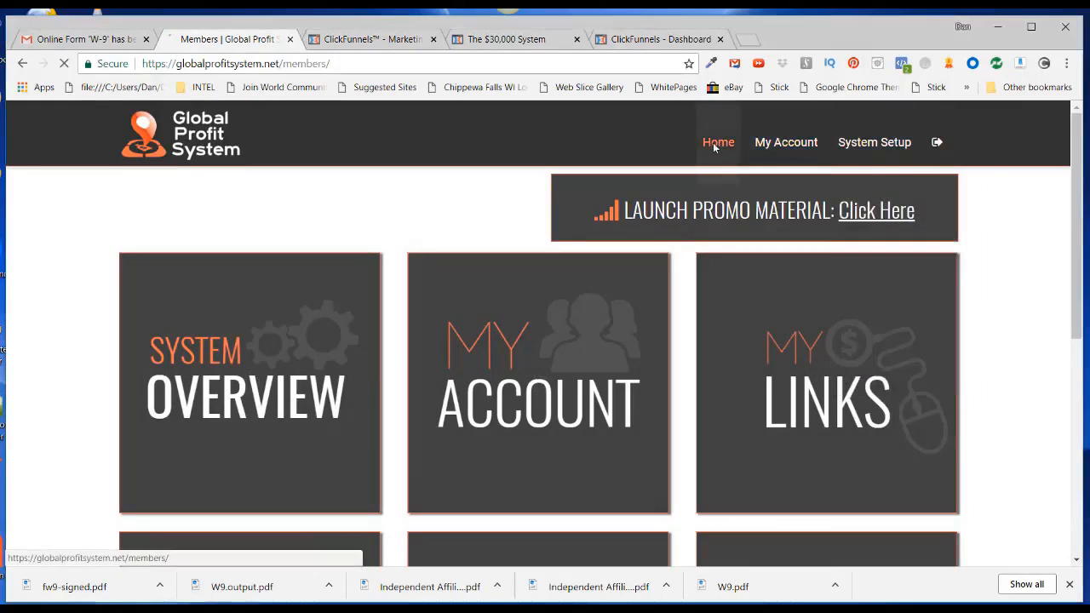
{"action": "left_click", "coordinate": [780, 144]}
{"action": "mouse_move", "coordinate": [260, 487]}
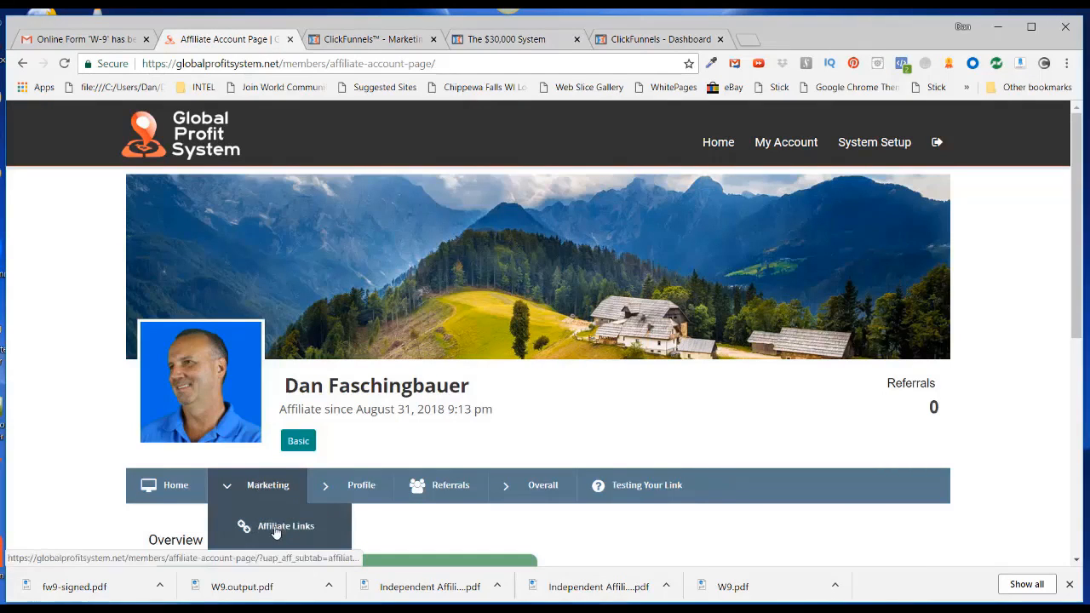
{"action": "left_click", "coordinate": [275, 528]}
{"action": "scroll", "coordinate": [652, 407], "scroll_direction": "down", "scroll_amount": 4}
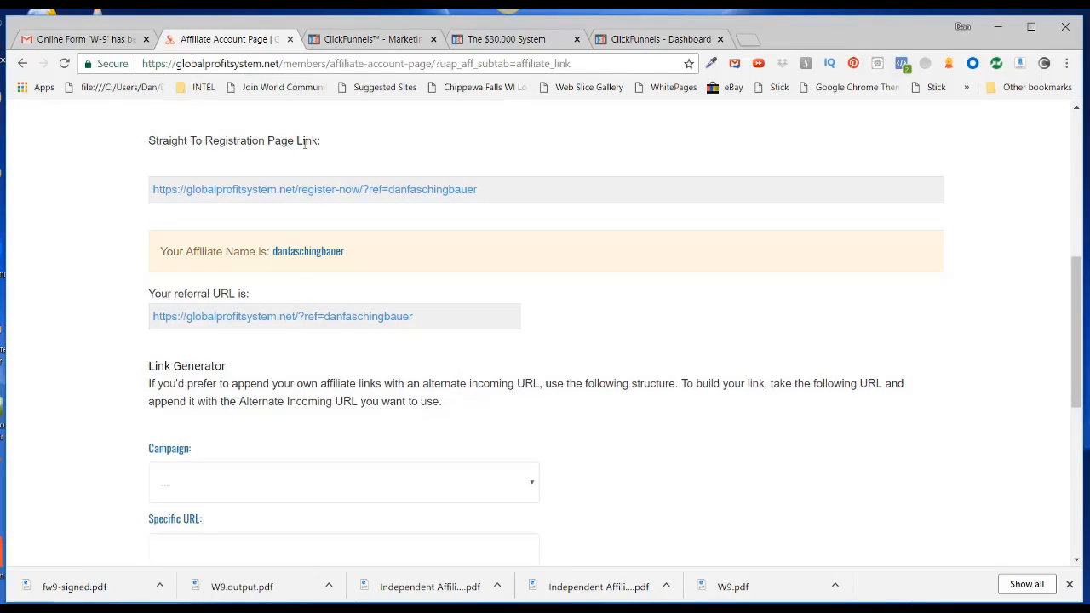
{"action": "left_click_drag", "start_coordinate": [489, 195], "coordinate": [129, 199]}
{"action": "left_click", "coordinate": [491, 42]}
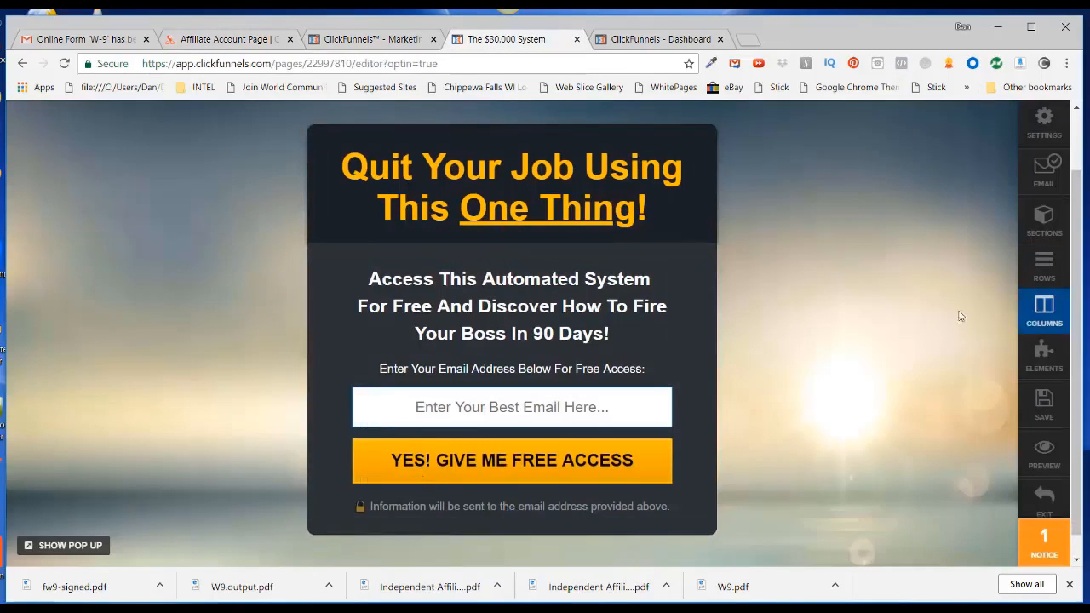
Replace the Redirect Override URL with the pasted registration referral link and save the page
{"action": "left_click", "coordinate": [1040, 128]}
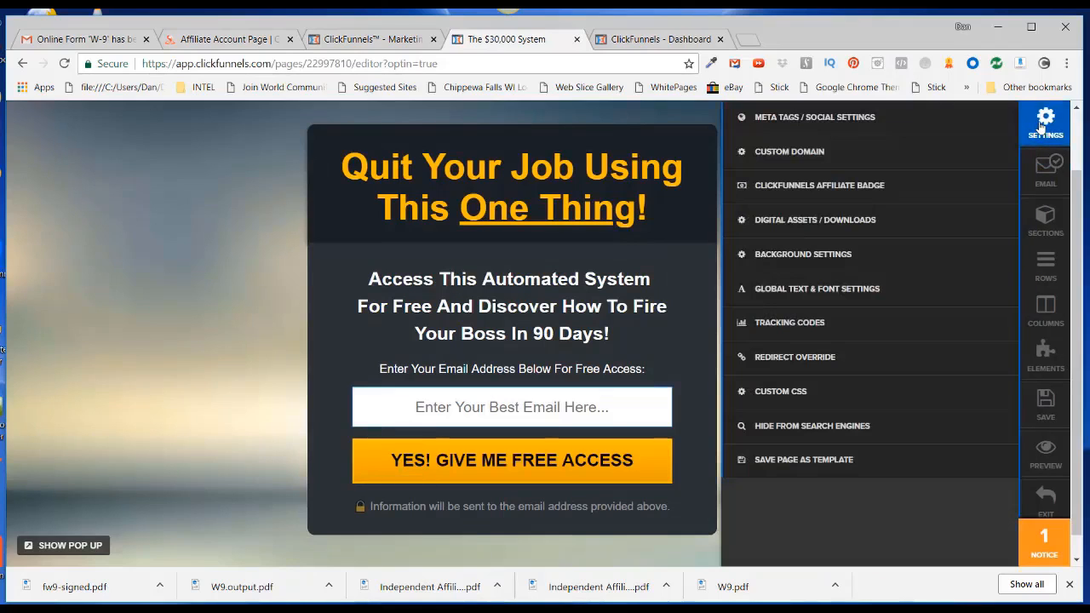
{"action": "left_click", "coordinate": [813, 359]}
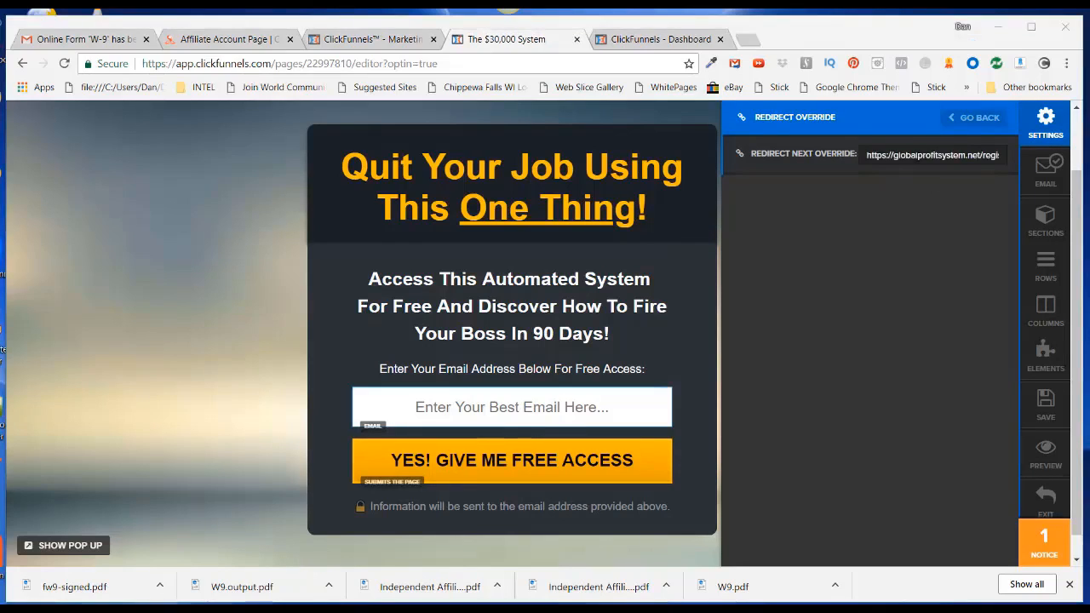
{"action": "triple_click", "coordinate": [932, 155]}
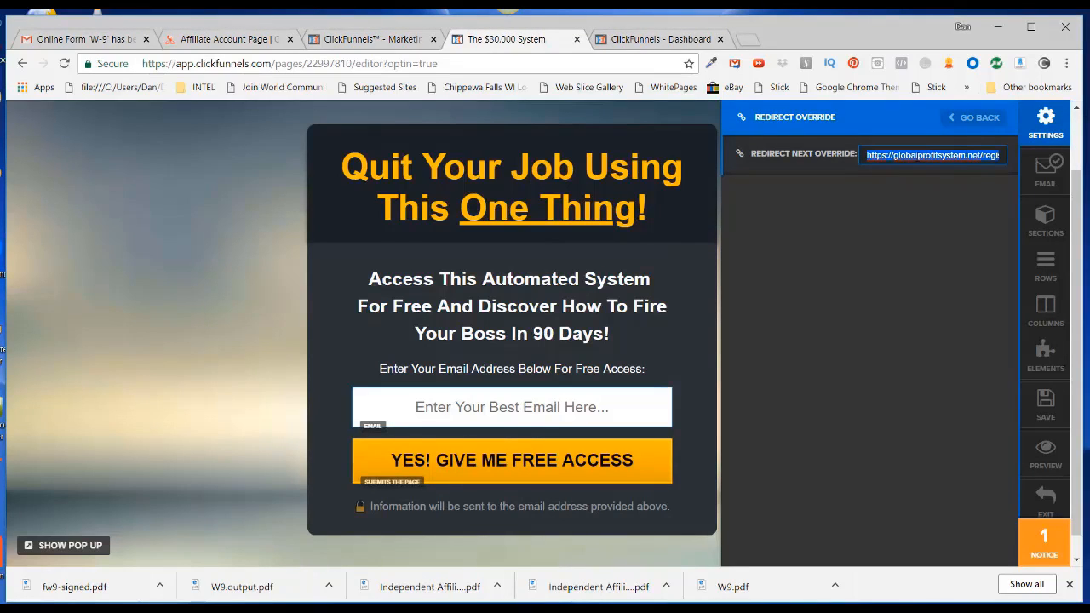
{"action": "key", "text": "BackSpace"}
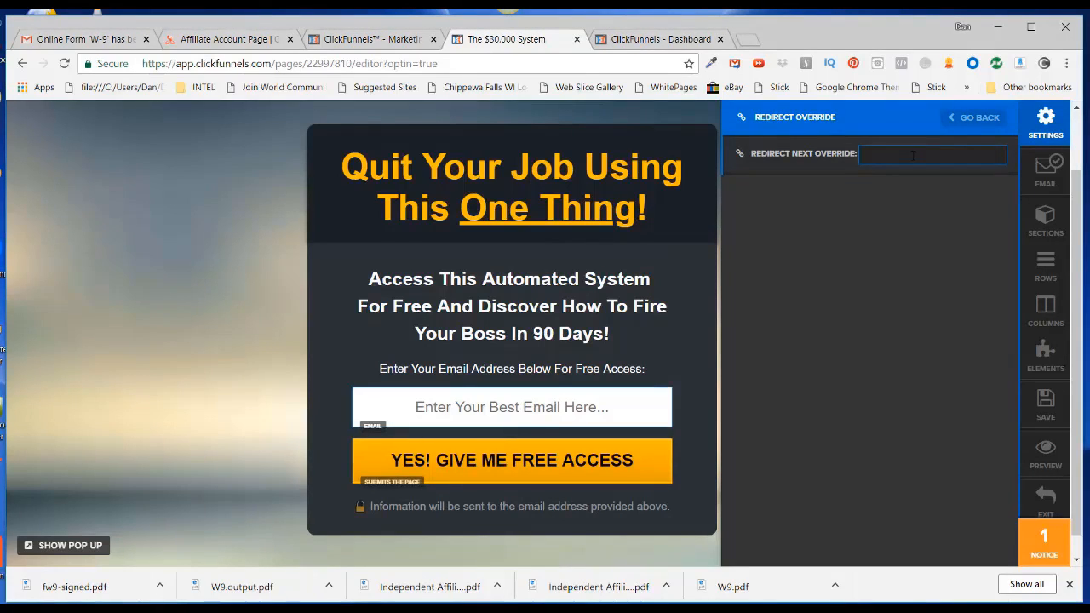
{"action": "key", "text": "ctrl+v"}
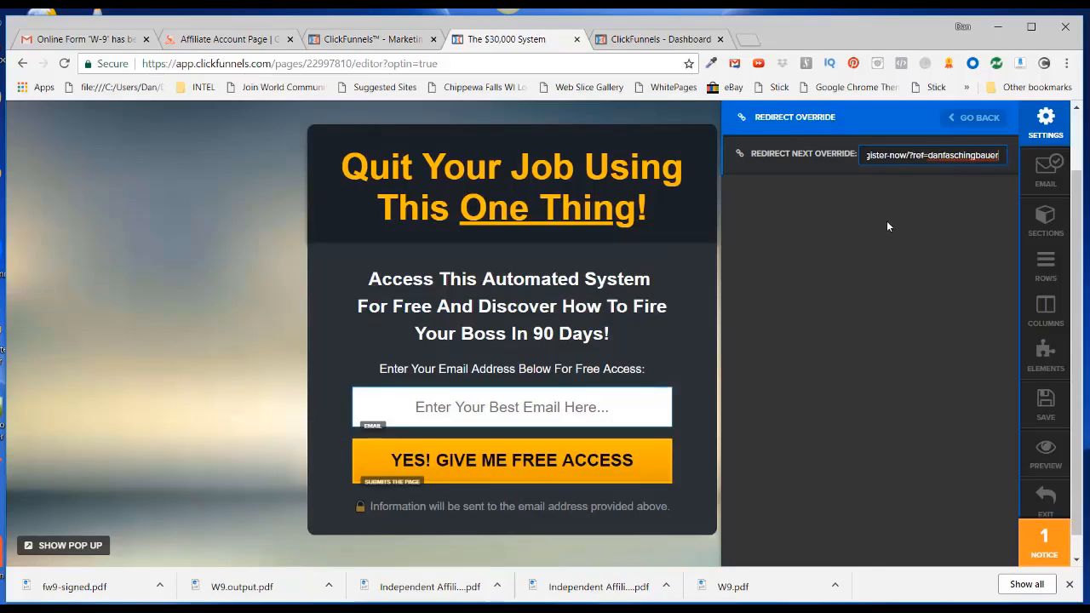
{"action": "key", "text": "Home"}
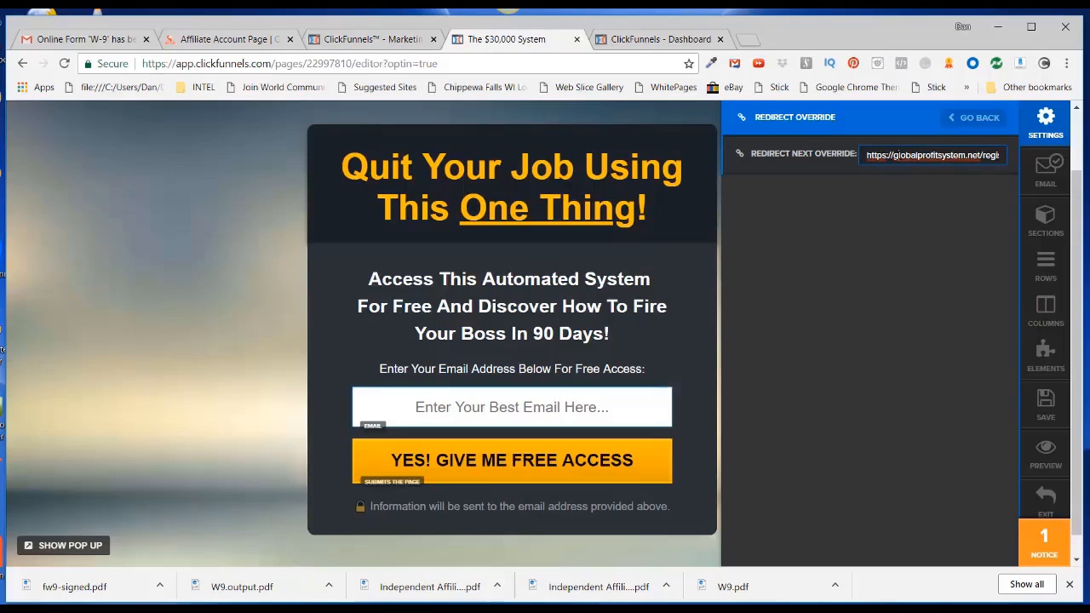
{"action": "key", "text": "Right"}
{"action": "key", "text": "Right"}
{"action": "key", "text": "Right"}
{"action": "key", "text": "Right"}
{"action": "key", "text": "Right"}
{"action": "key", "text": "Right"}
{"action": "key", "text": "Right"}
{"action": "key", "text": "Right"}
{"action": "key", "text": "Right"}
{"action": "key", "text": "Right"}
{"action": "key", "text": "Right"}
{"action": "key", "text": "Right"}
{"action": "key", "text": "Right"}
{"action": "key", "text": "Right"}
{"action": "key", "text": "Right"}
{"action": "key", "text": "Right"}
{"action": "key", "text": "Right"}
{"action": "key", "text": "Right"}
{"action": "key", "text": "Right"}
{"action": "key", "text": "Right"}
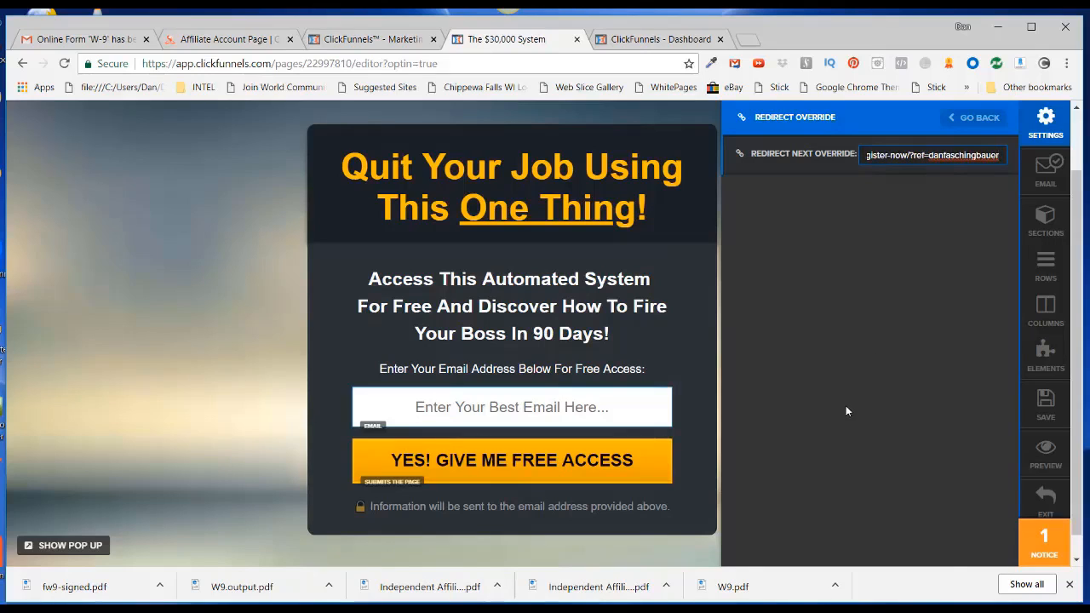
{"action": "scroll", "coordinate": [847, 410], "scroll_direction": "down", "scroll_amount": 1}
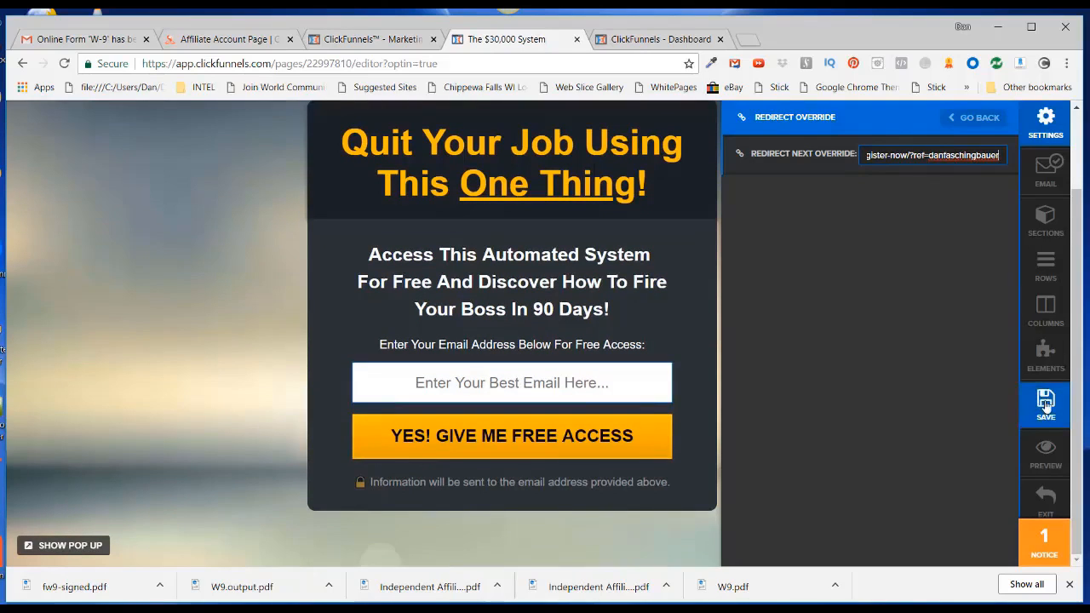
{"action": "left_click", "coordinate": [1045, 406]}
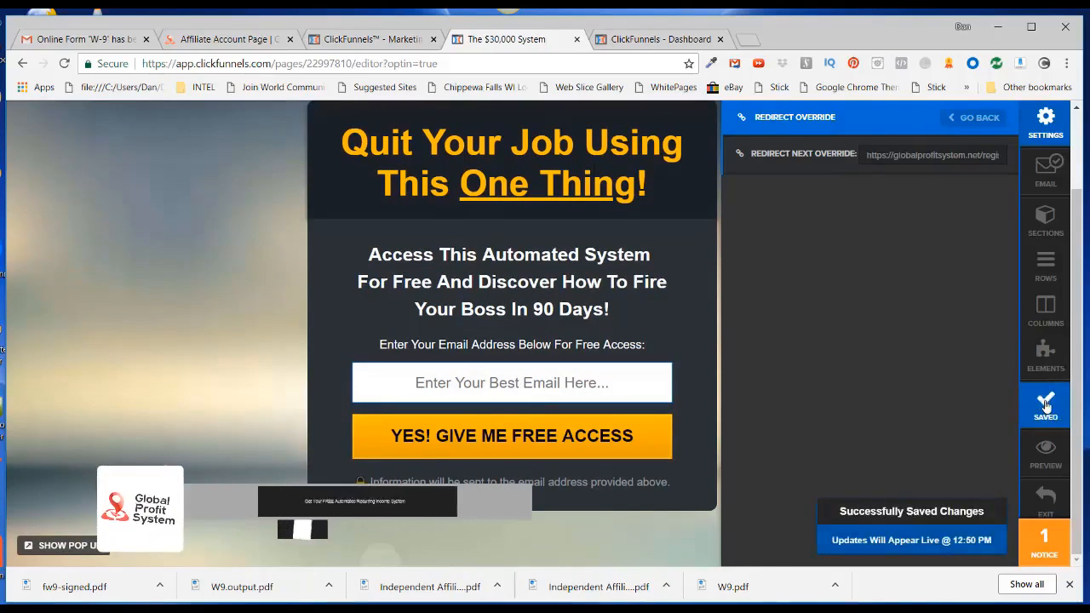
{"action": "left_click", "coordinate": [227, 226]}
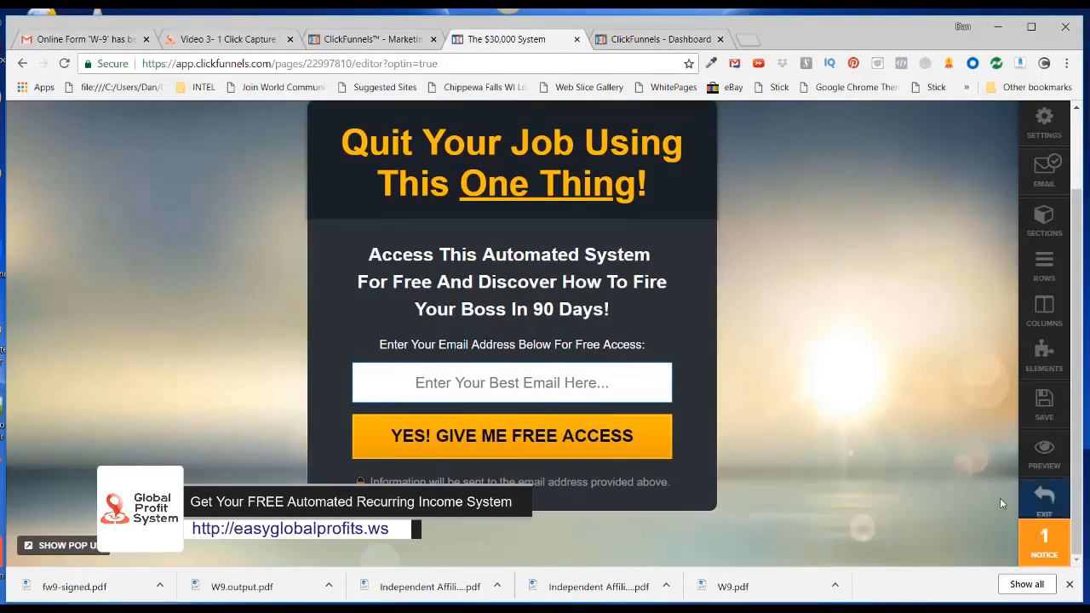
Exit the page editor to Capture page 1's overview, then switch to AWeber's Account Overview
{"action": "left_click", "coordinate": [1045, 503]}
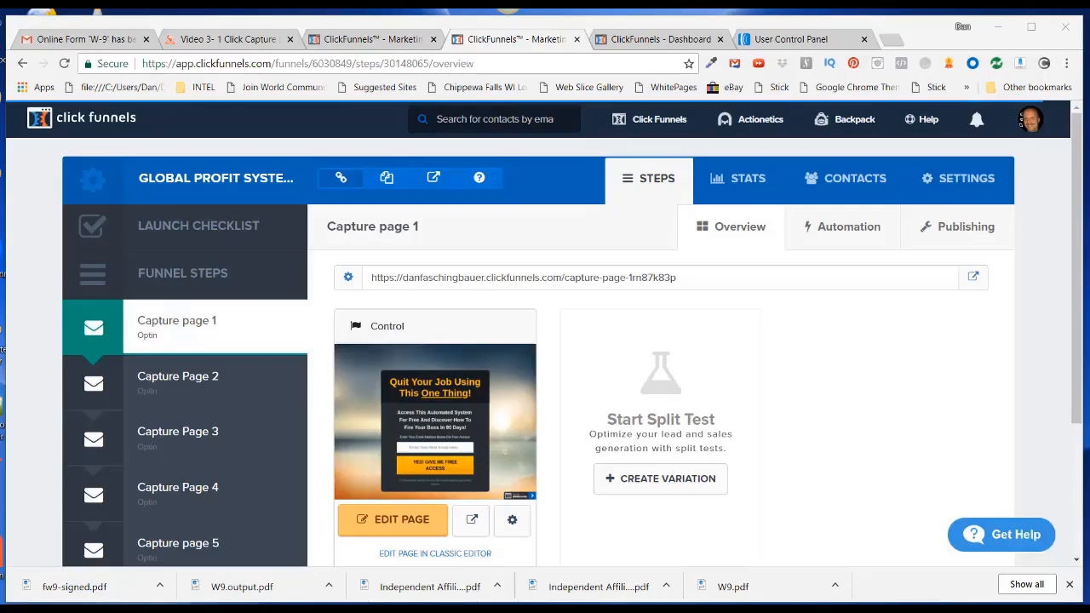
{"action": "left_click", "coordinate": [774, 39]}
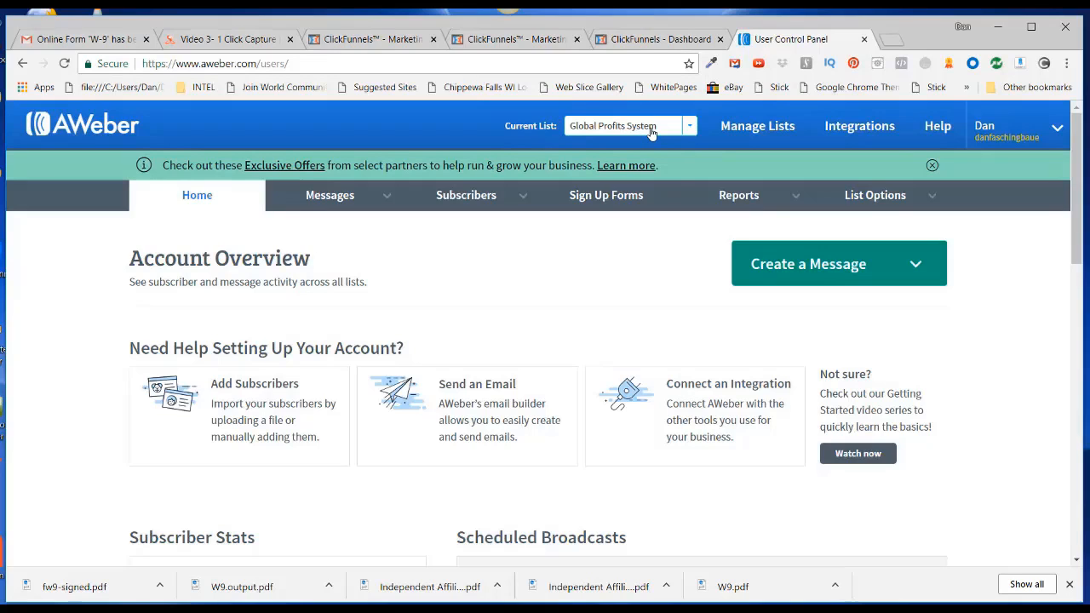
From Sign Up Forms, create a new form showing default Name, Email and Submit fields
{"action": "left_click", "coordinate": [602, 196]}
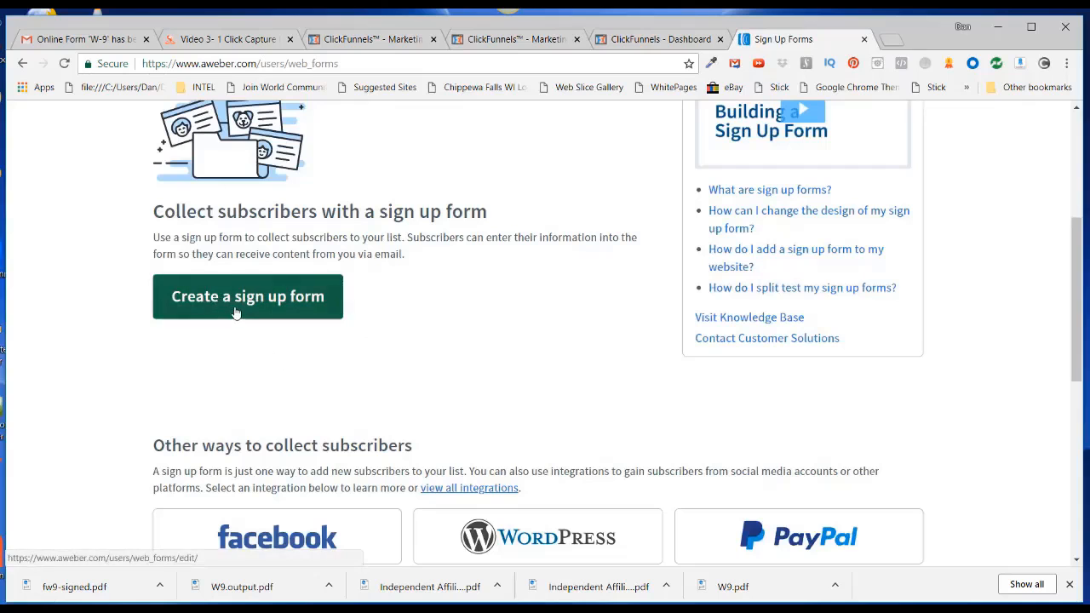
{"action": "left_click", "coordinate": [254, 301]}
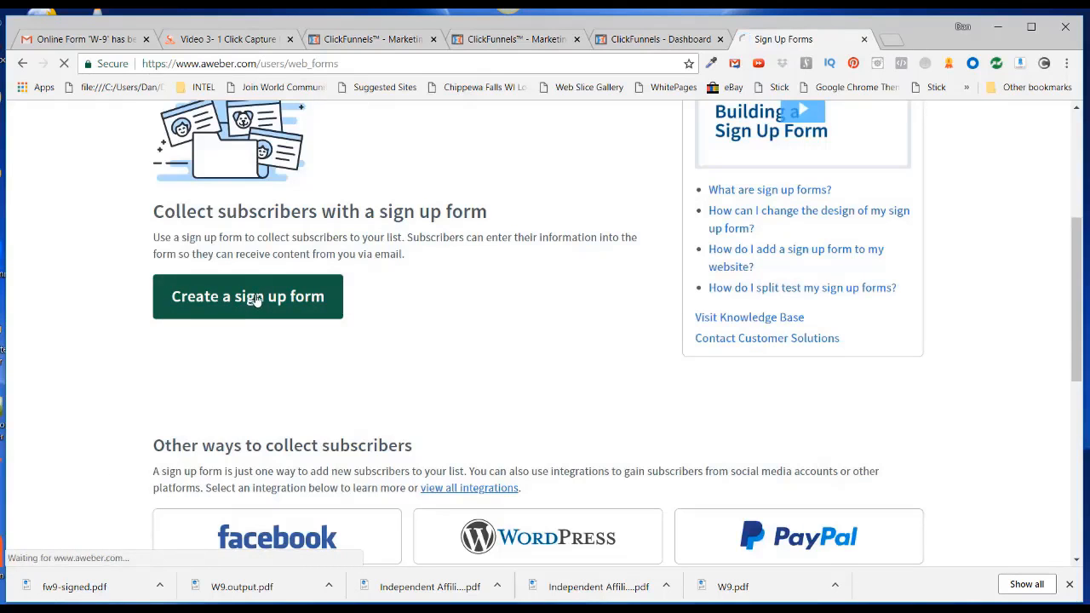
{"action": "scroll", "coordinate": [795, 315], "scroll_direction": "down", "scroll_amount": 1}
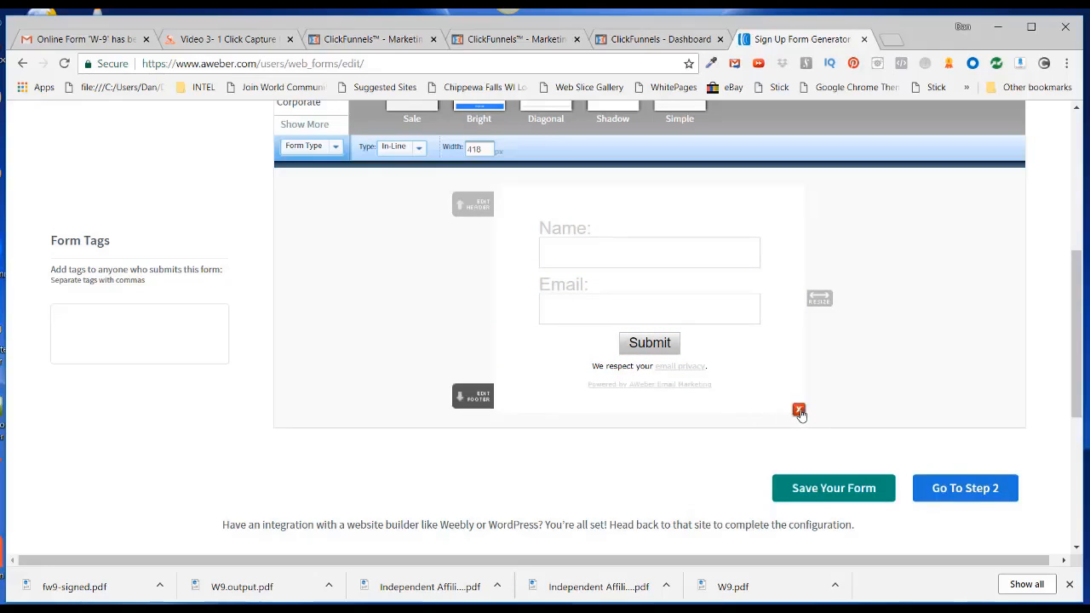
Delete the footer, Powered by AWeber, privacy notice, Name field and header rows from the form
{"action": "left_click", "coordinate": [798, 411]}
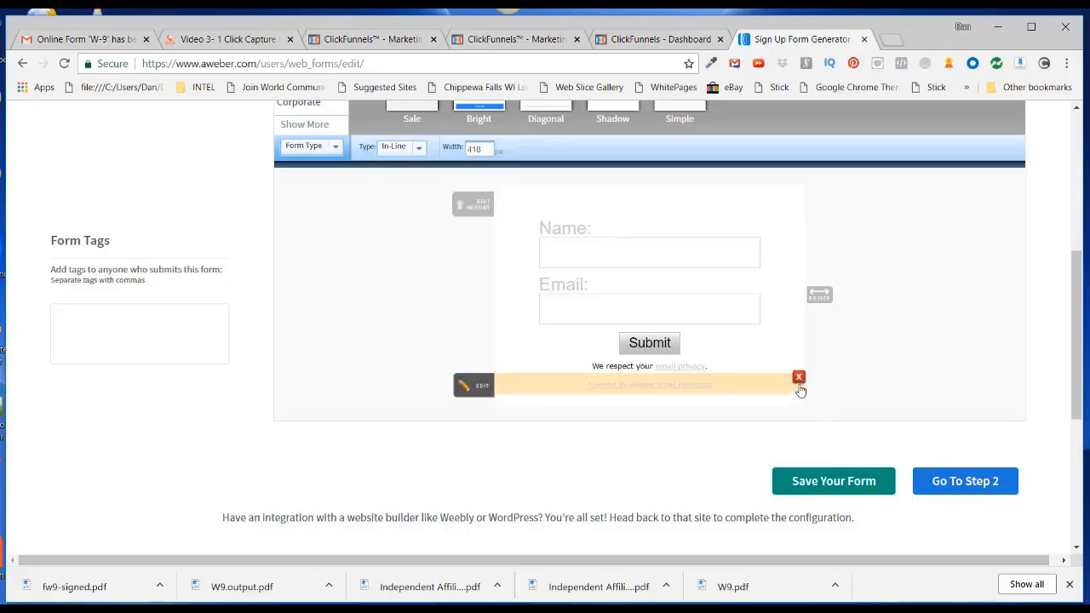
{"action": "left_click", "coordinate": [799, 379]}
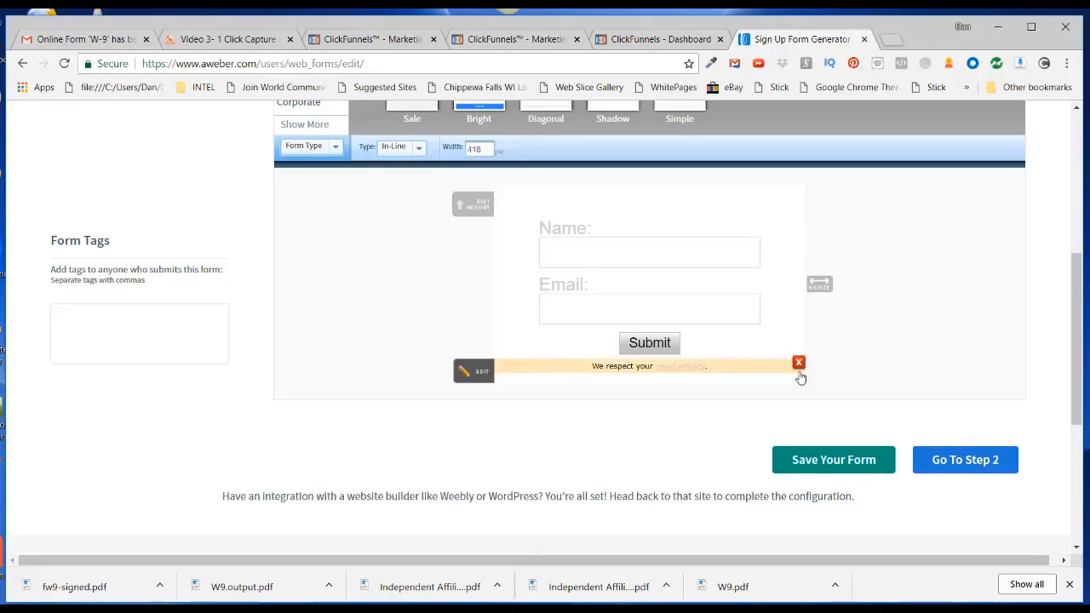
{"action": "left_click", "coordinate": [801, 365]}
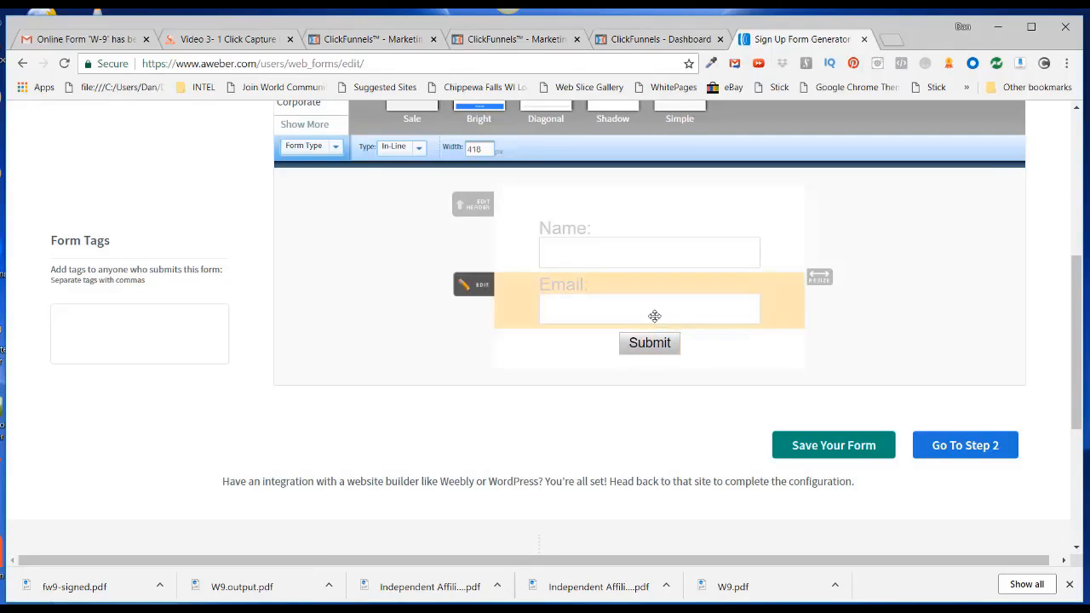
{"action": "mouse_move", "coordinate": [645, 243]}
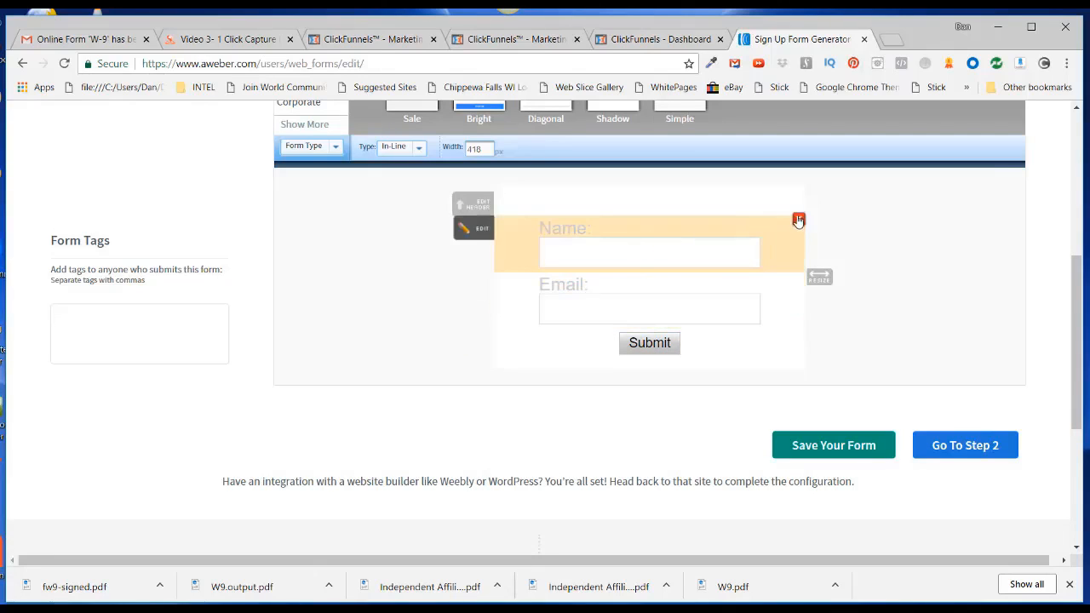
{"action": "left_click", "coordinate": [800, 221]}
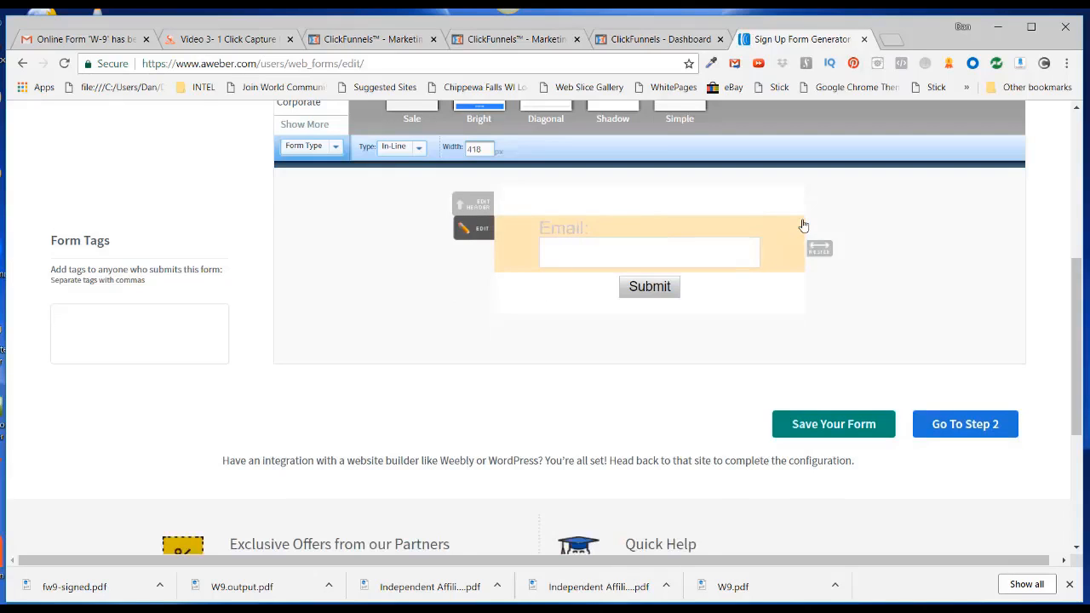
{"action": "mouse_move", "coordinate": [798, 189]}
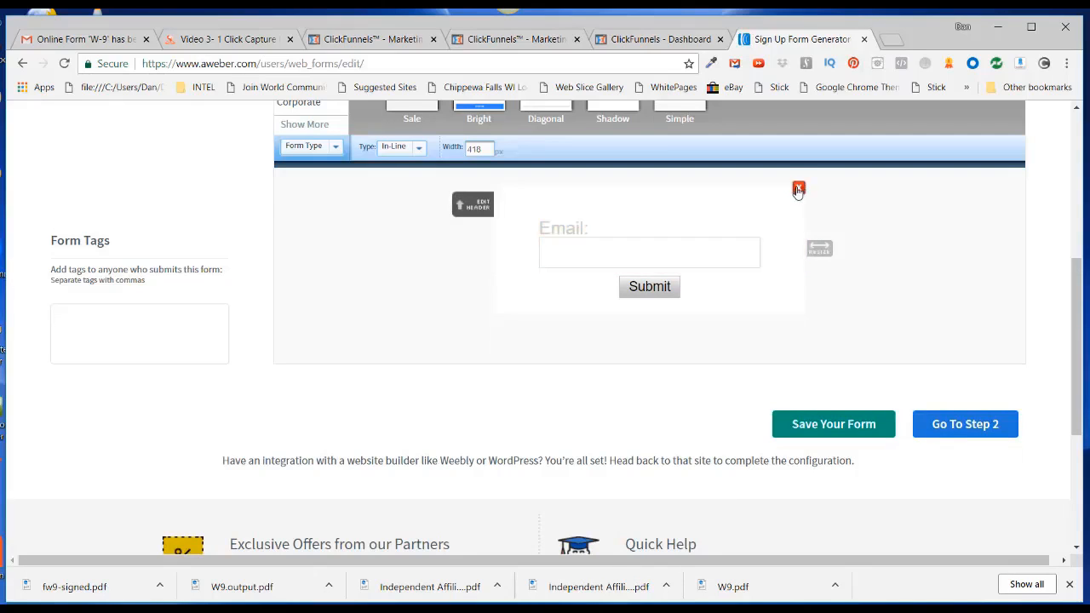
{"action": "left_click", "coordinate": [799, 189]}
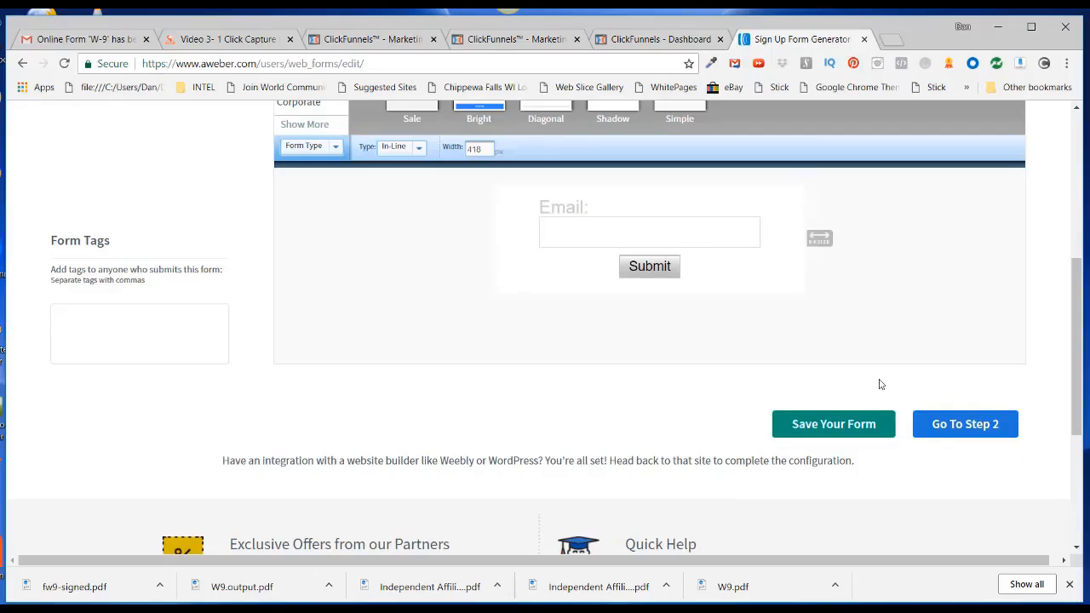
Save the email-only sign up form
{"action": "mouse_move", "coordinate": [546, 220]}
{"action": "left_click", "coordinate": [826, 431]}
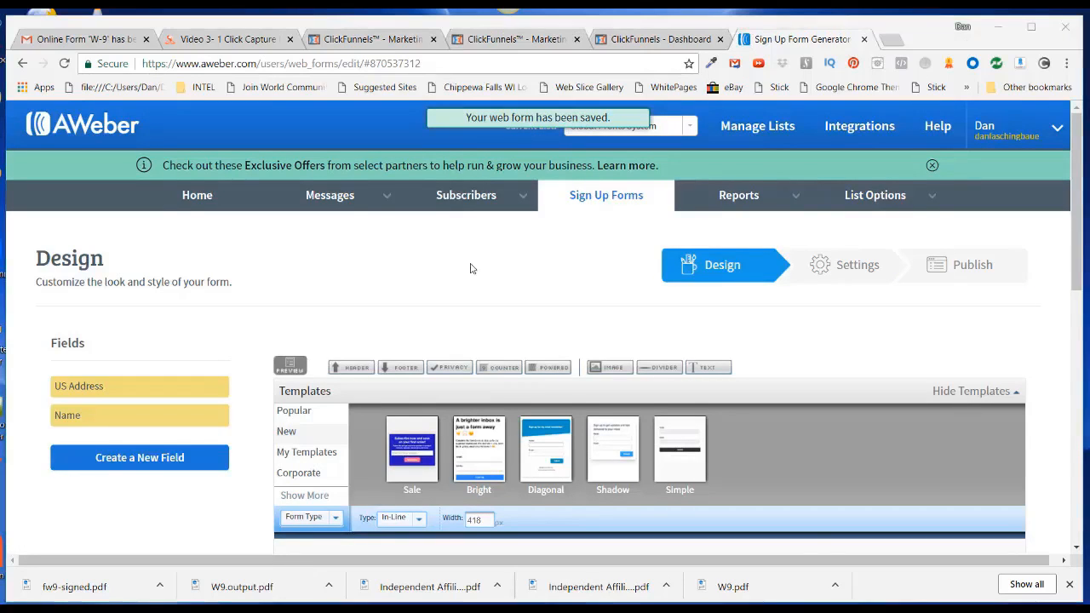
{"action": "scroll", "coordinate": [469, 267], "scroll_direction": "down", "scroll_amount": 4}
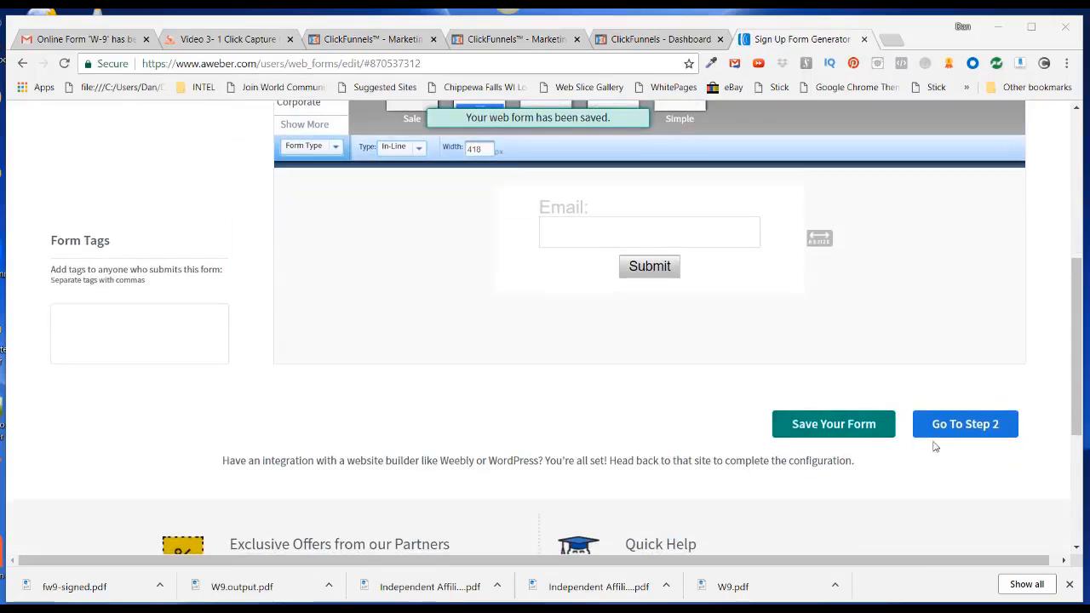
On the form's settings step, name the form 'Global Profit System'
{"action": "left_click", "coordinate": [961, 424]}
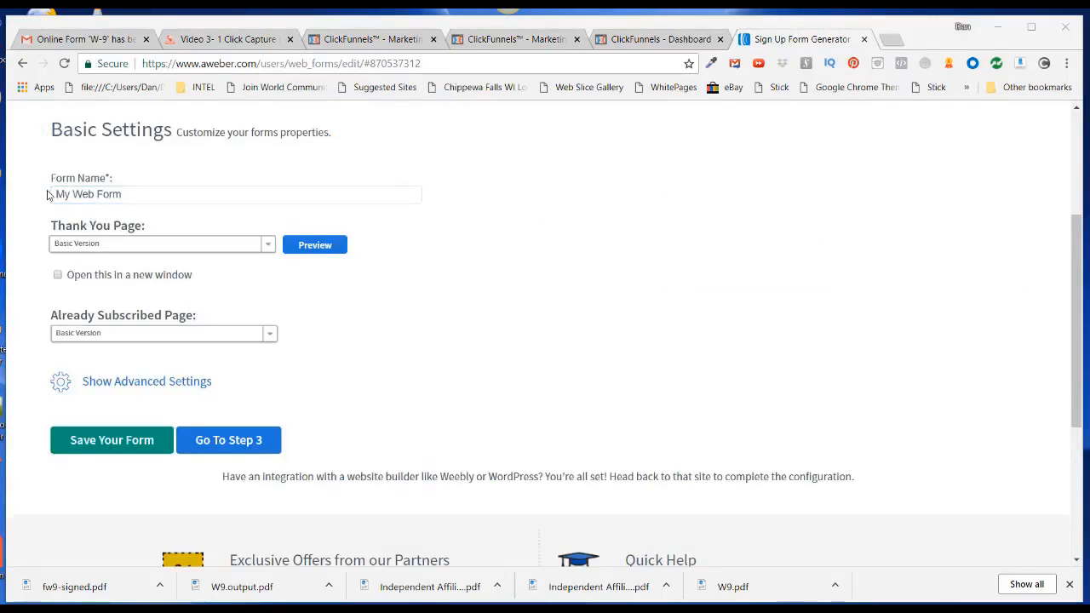
{"action": "left_click", "coordinate": [53, 196]}
{"action": "key", "text": "ctrl+a"}
{"action": "type", "text": "Global Profit System"}
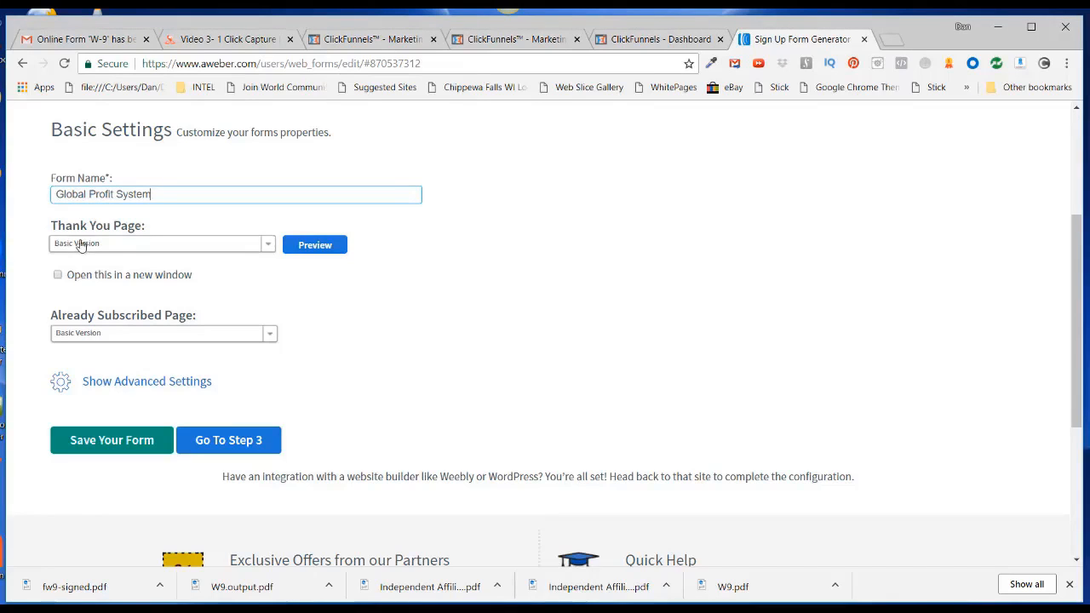
Set the Thank You page to a custom page with the registration URL
{"action": "left_click", "coordinate": [267, 246]}
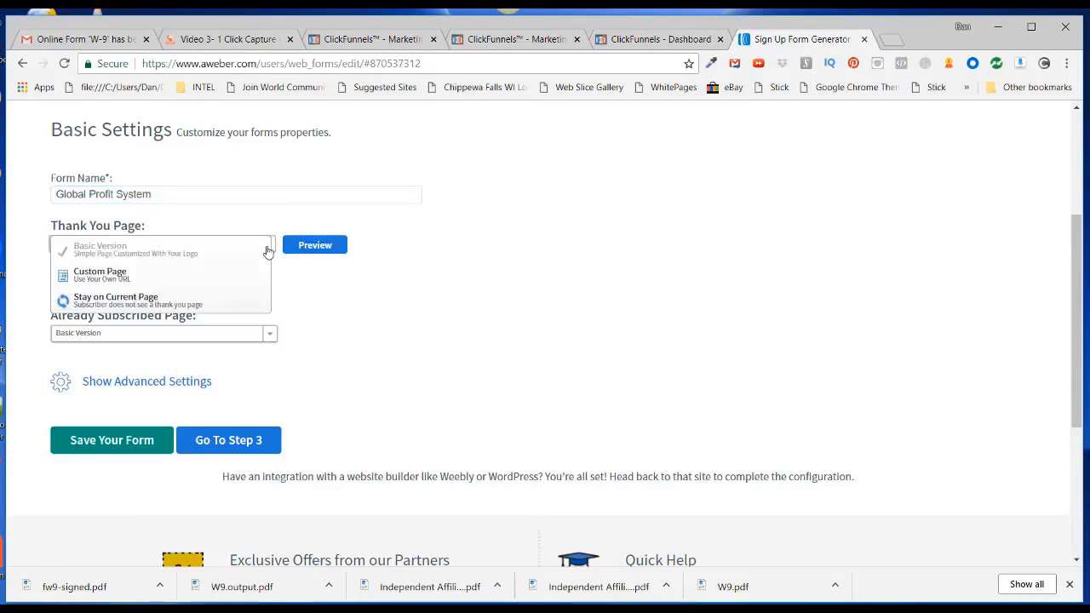
{"action": "left_click", "coordinate": [95, 276]}
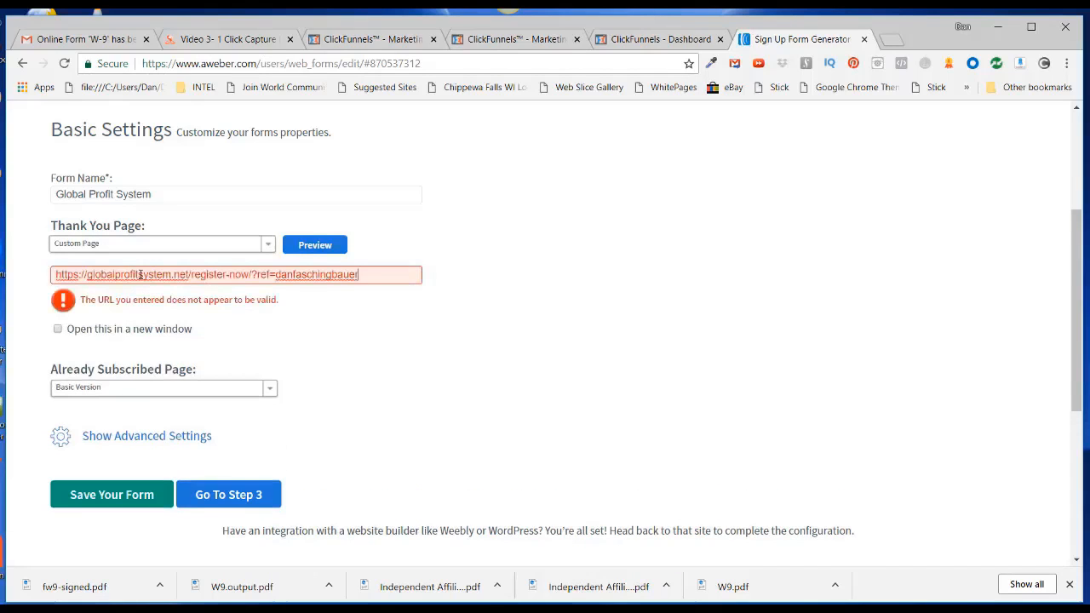
{"action": "left_click", "coordinate": [398, 361]}
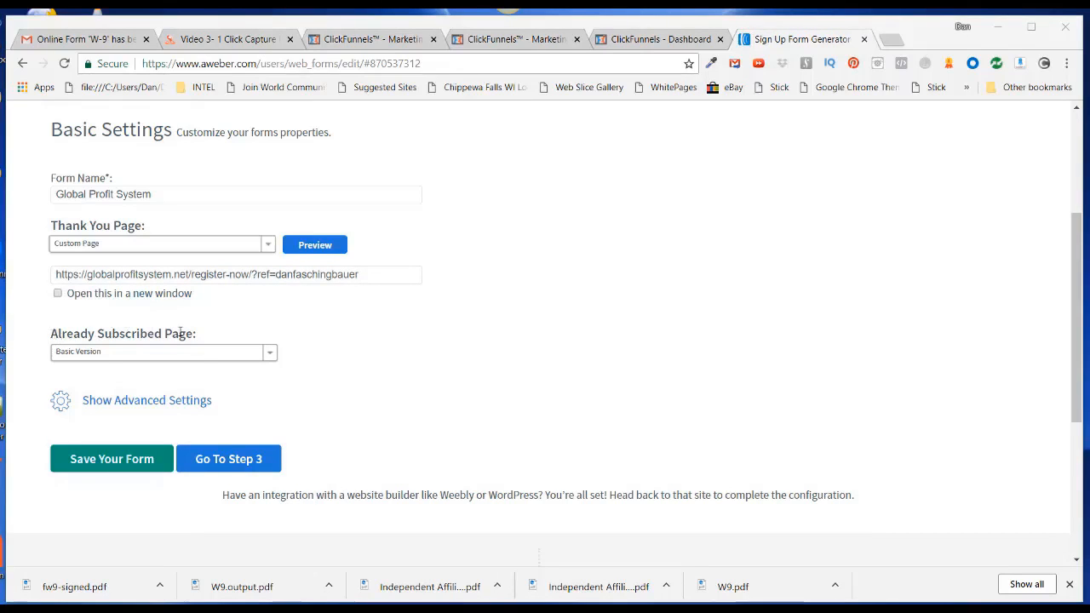
Send Already Subscribed visitors to the same registration URL and save the form
{"action": "left_click", "coordinate": [273, 355]}
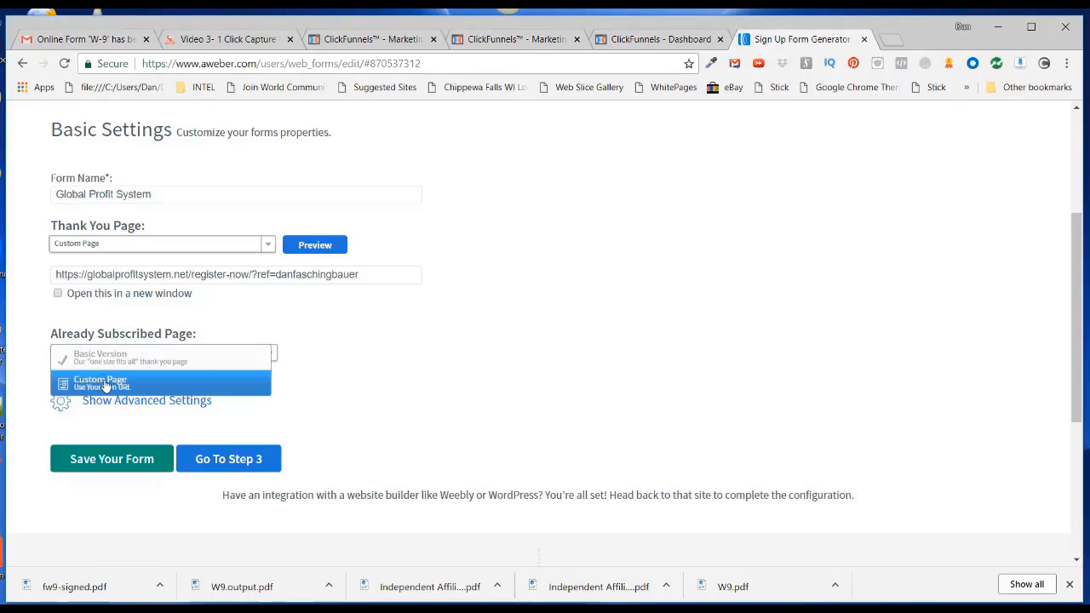
{"action": "left_click", "coordinate": [95, 384]}
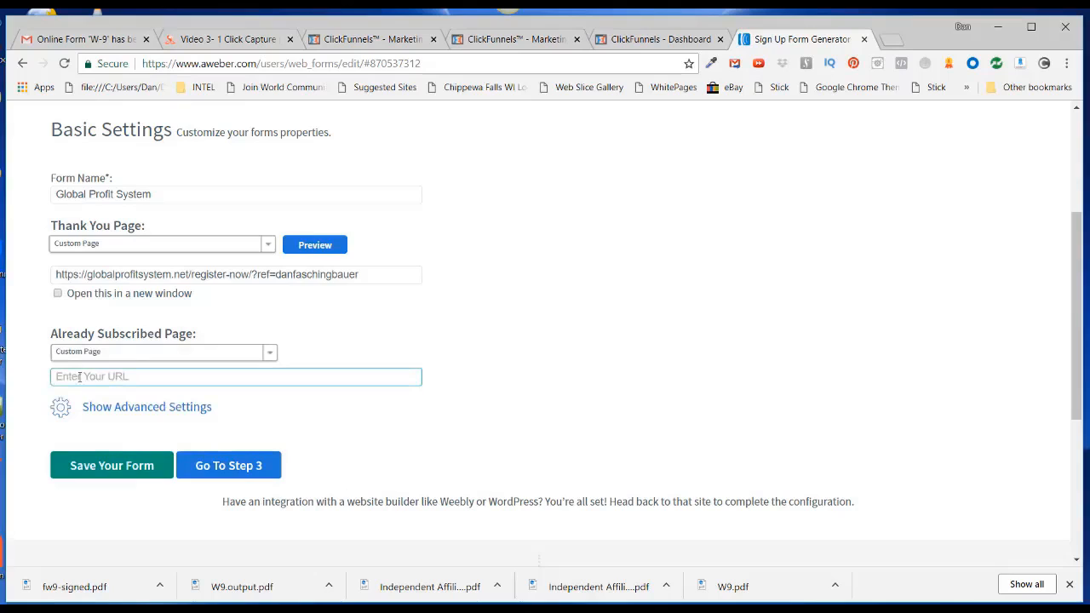
{"action": "left_click", "coordinate": [69, 375]}
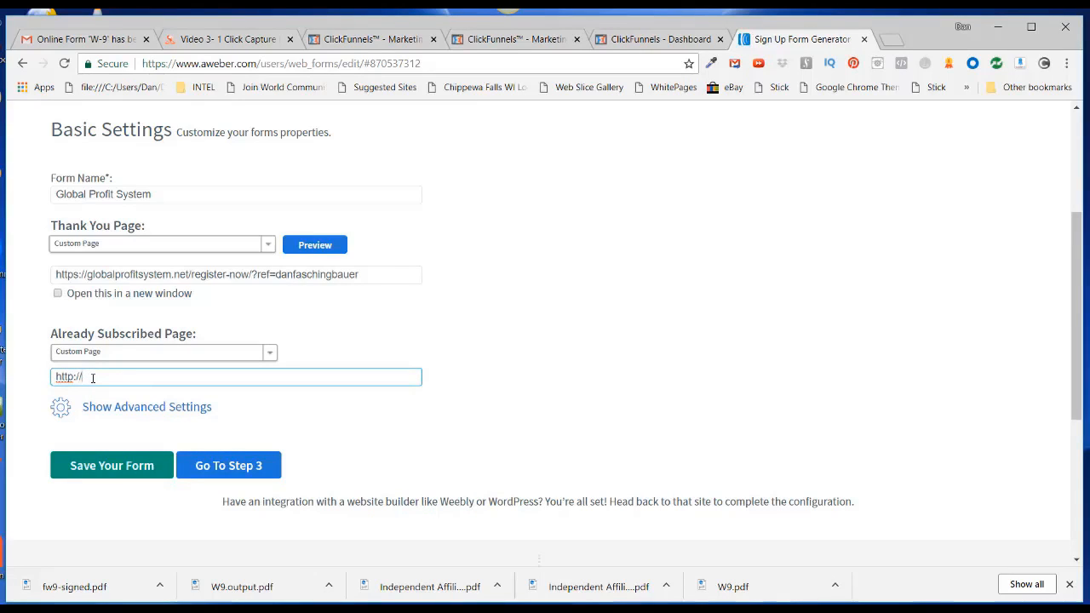
{"action": "key", "text": "BackSpace"}
{"action": "right_click", "coordinate": [58, 378]}
{"action": "left_click", "coordinate": [96, 243]}
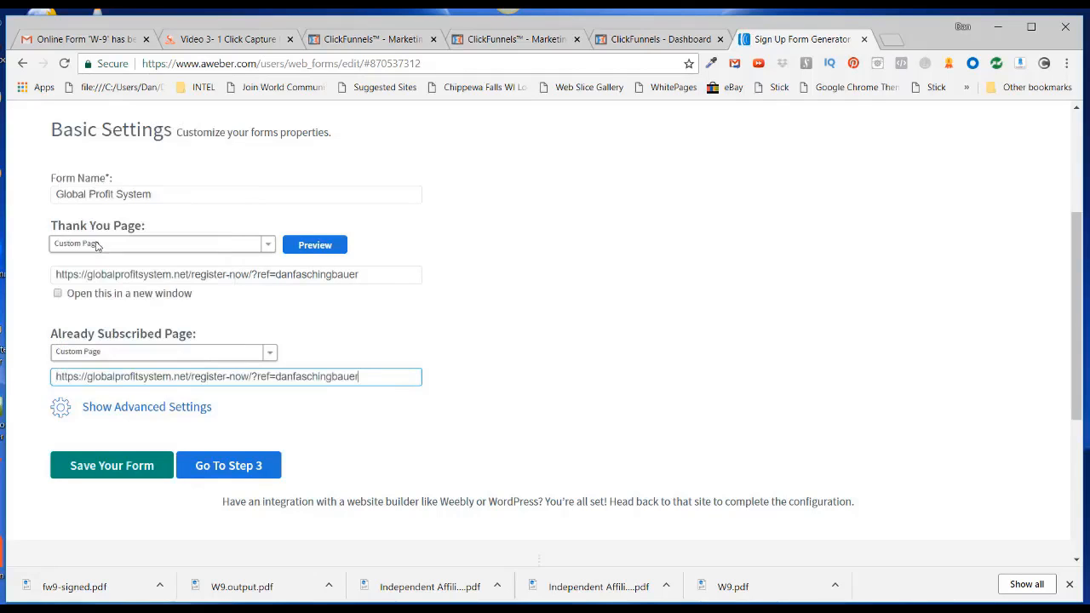
{"action": "left_click", "coordinate": [99, 469]}
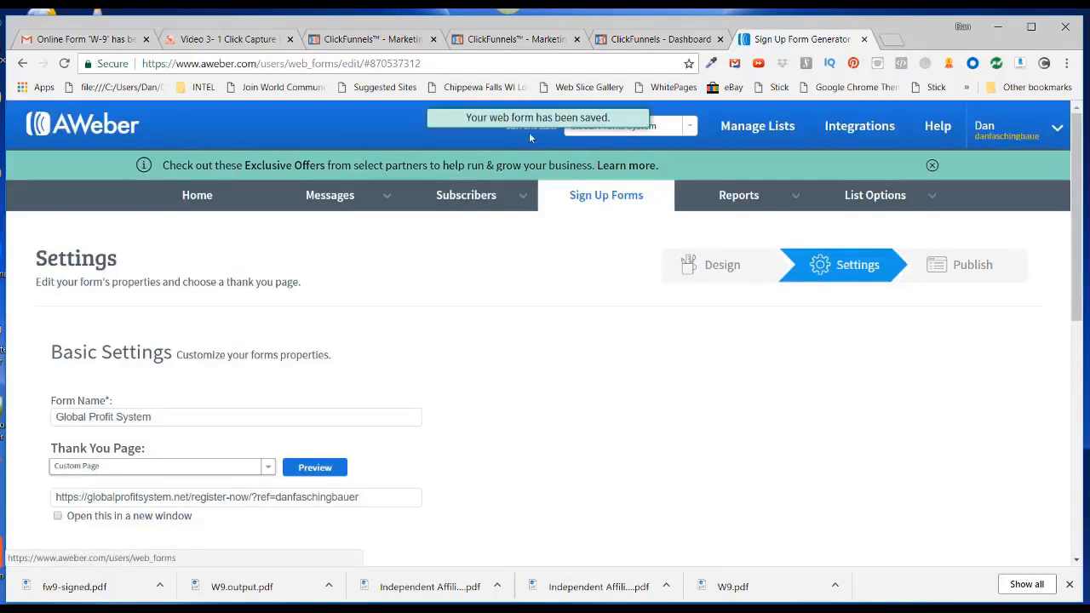
{"action": "scroll", "coordinate": [511, 404], "scroll_direction": "down", "scroll_amount": 6}
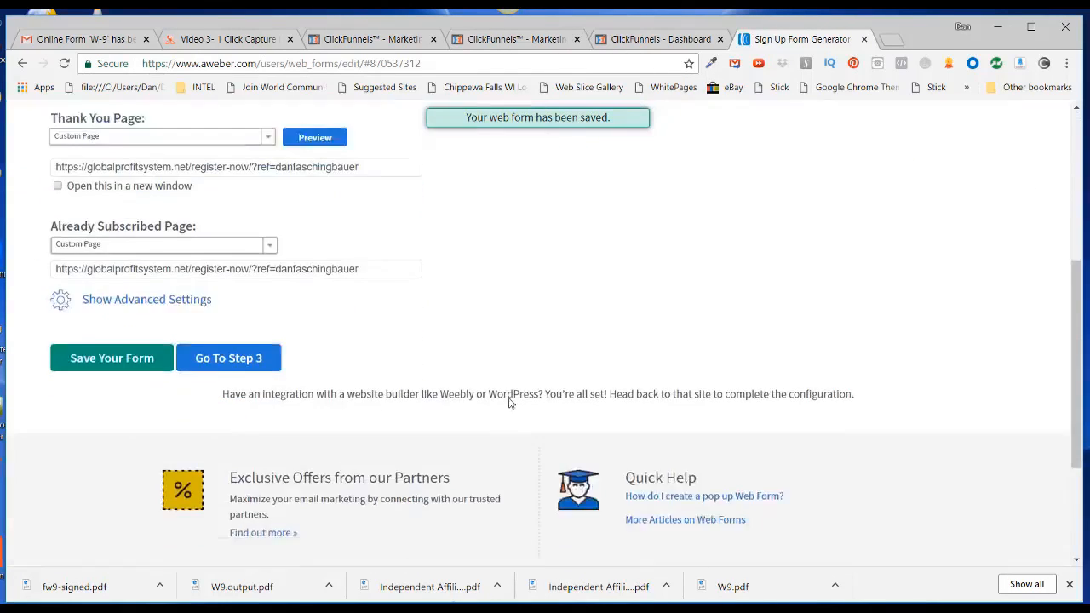
{"action": "scroll", "coordinate": [513, 393], "scroll_direction": "down", "scroll_amount": 1}
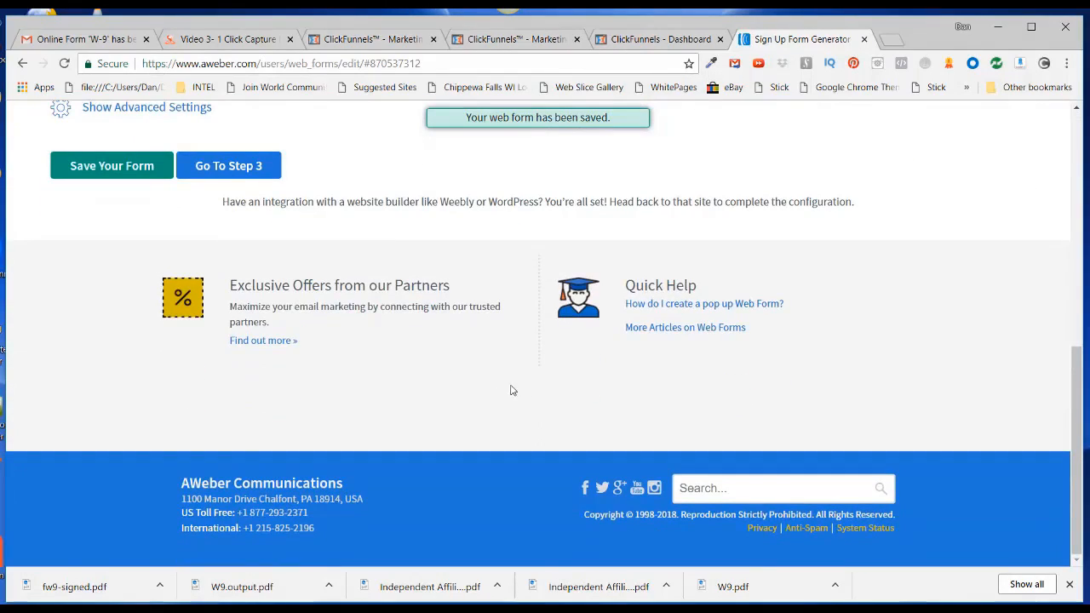
Save the list's Confirmation Message settings with confirmations off for sign up forms and imports
{"action": "left_click", "coordinate": [218, 167]}
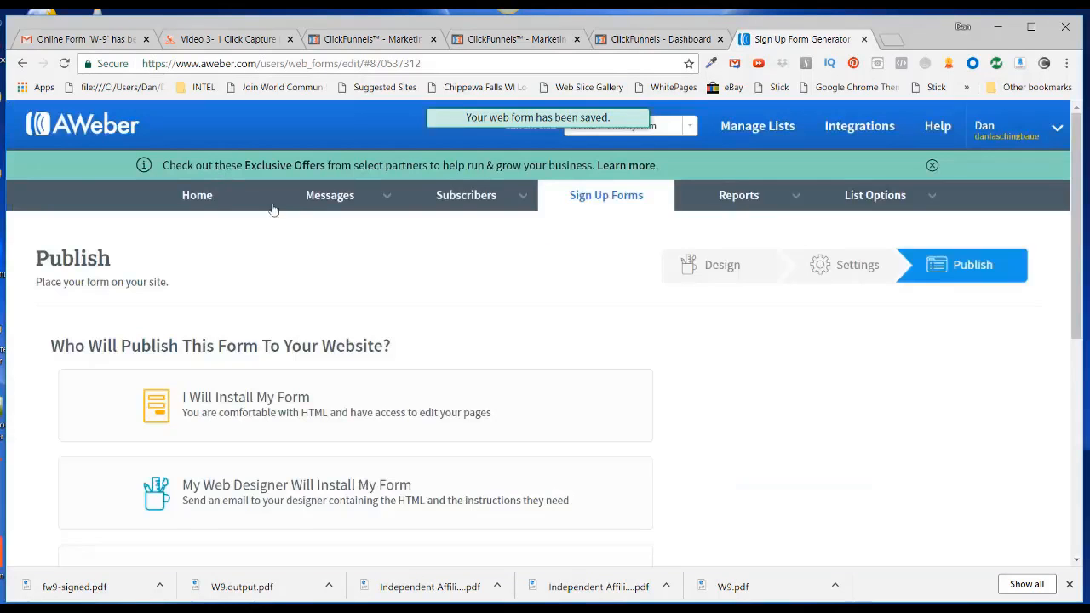
{"action": "scroll", "coordinate": [272, 213], "scroll_direction": "down", "scroll_amount": 1}
{"action": "mouse_move", "coordinate": [875, 121]}
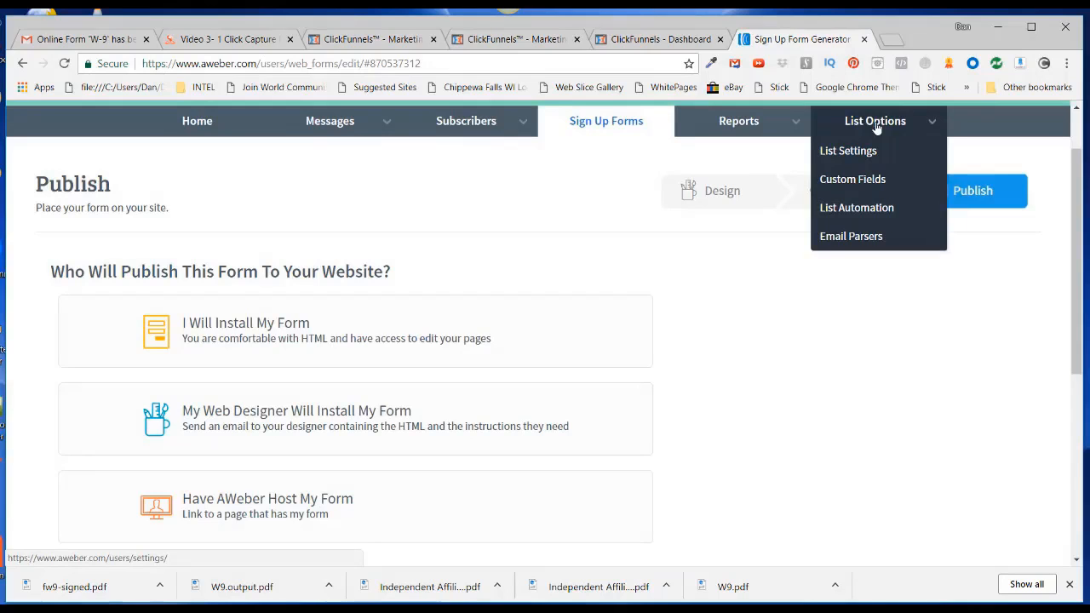
{"action": "left_click", "coordinate": [860, 157]}
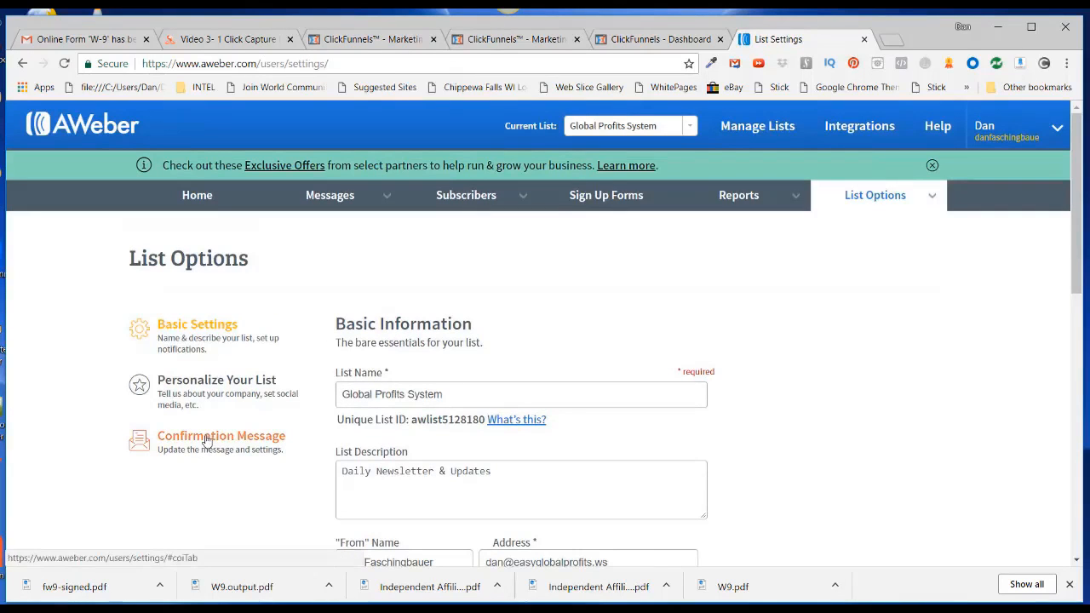
{"action": "left_click", "coordinate": [206, 440]}
{"action": "scroll", "coordinate": [852, 499], "scroll_direction": "down", "scroll_amount": 4}
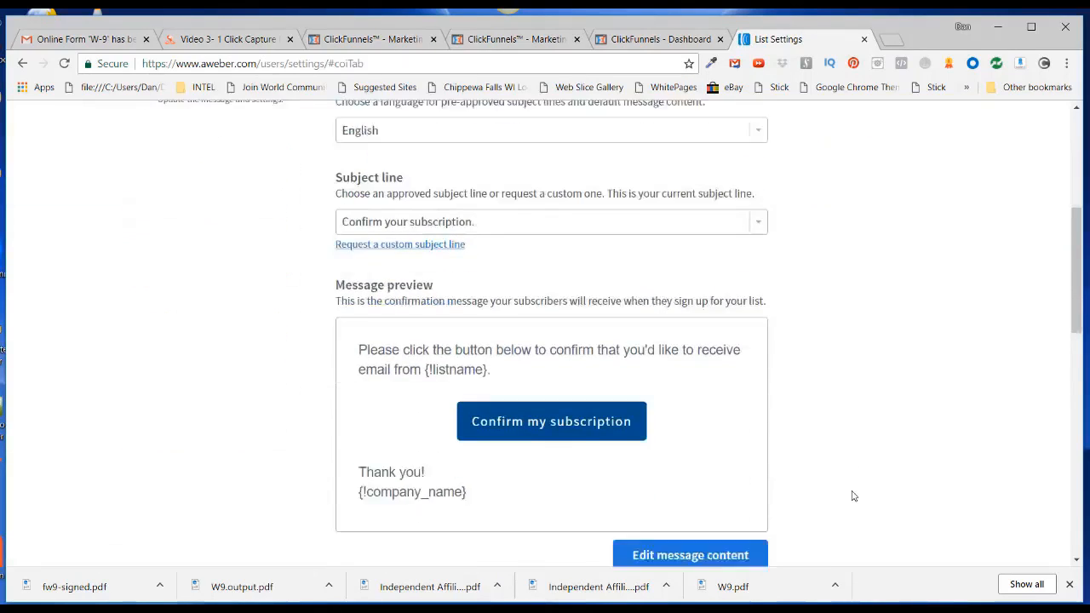
{"action": "scroll", "coordinate": [851, 496], "scroll_direction": "down", "scroll_amount": 5}
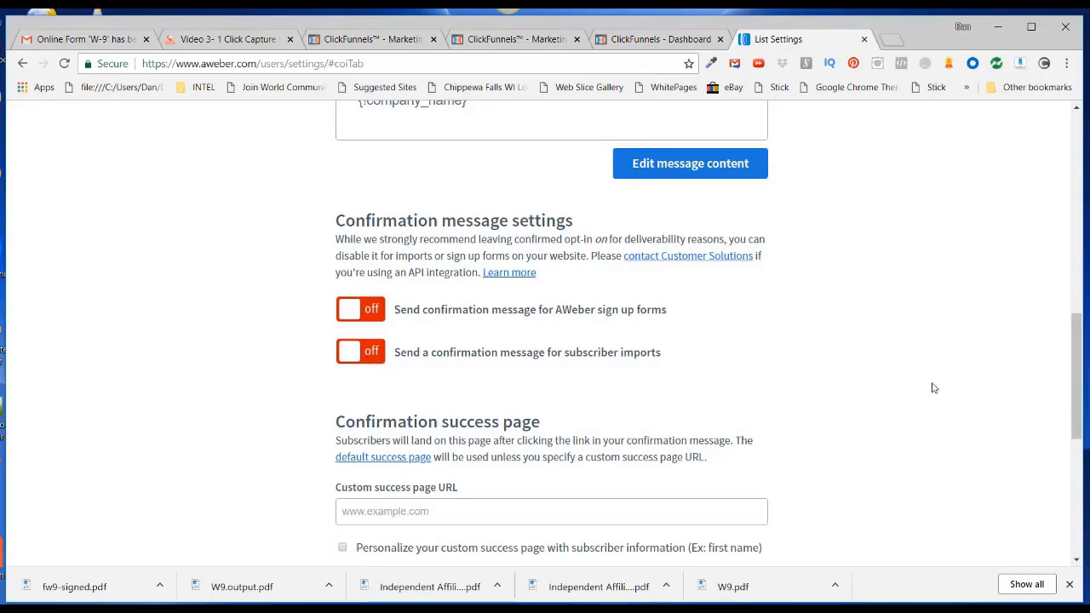
{"action": "scroll", "coordinate": [931, 385], "scroll_direction": "down", "scroll_amount": 3}
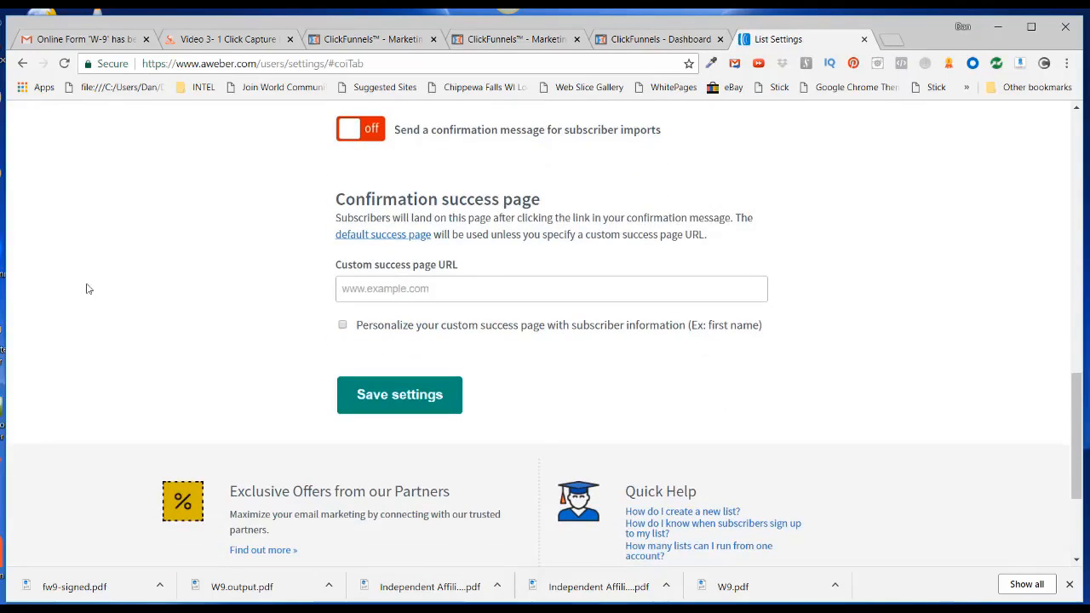
{"action": "left_click", "coordinate": [405, 399]}
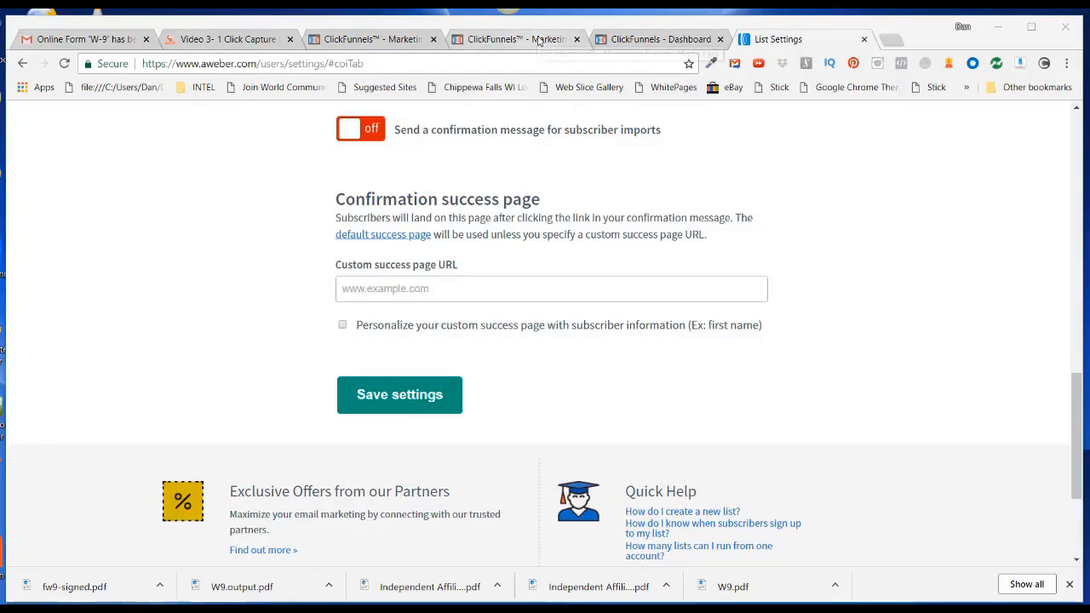
Copy Capture page 1's public URL from the ClickFunnels funnel overview
{"action": "left_click", "coordinate": [540, 41]}
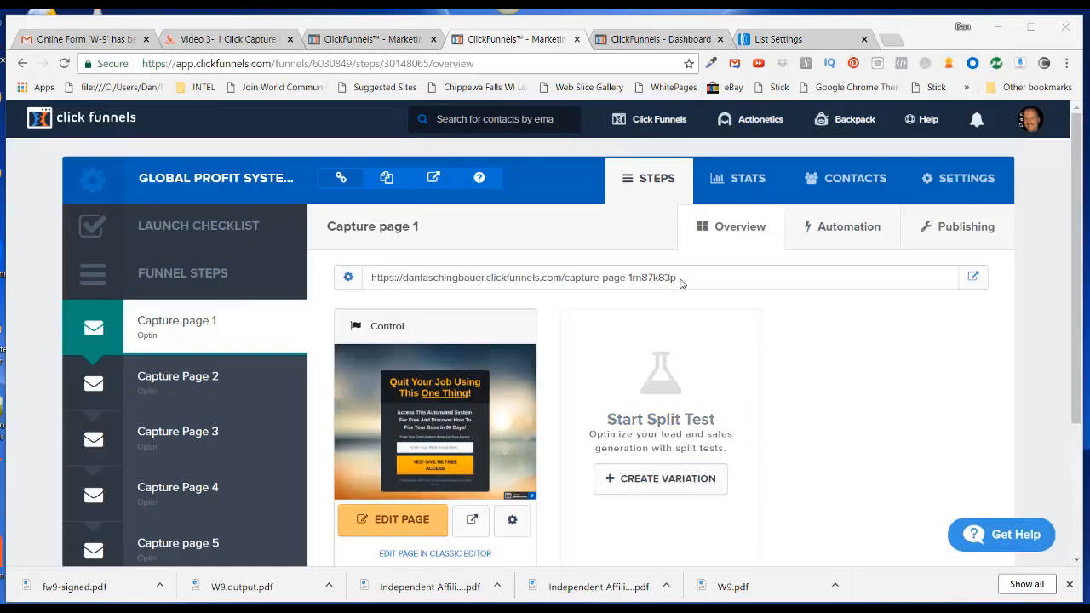
{"action": "left_click_drag", "start_coordinate": [679, 284], "coordinate": [363, 286]}
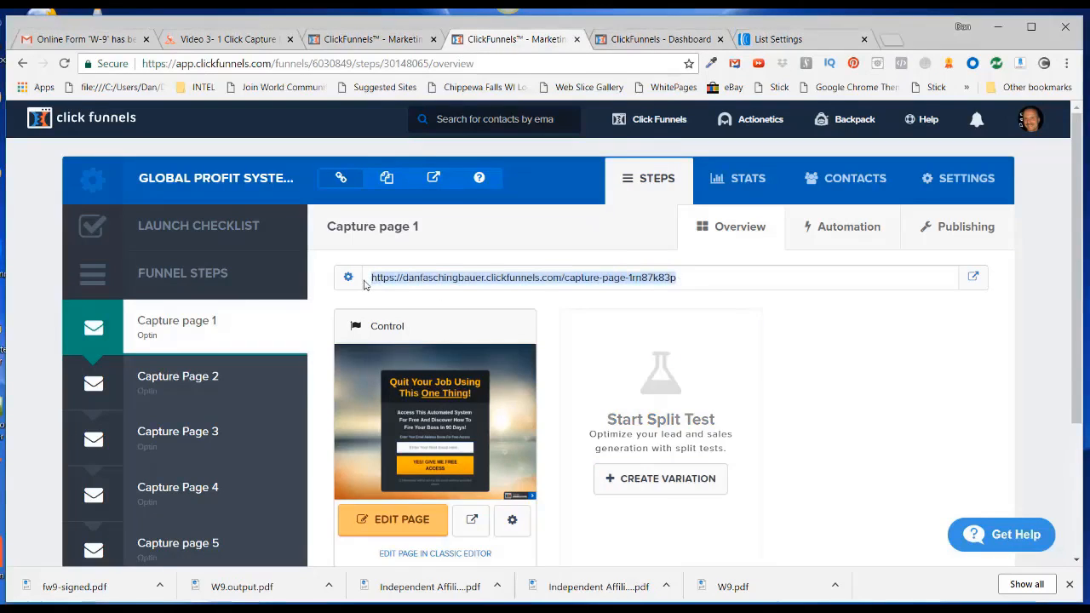
{"action": "right_click", "coordinate": [415, 277]}
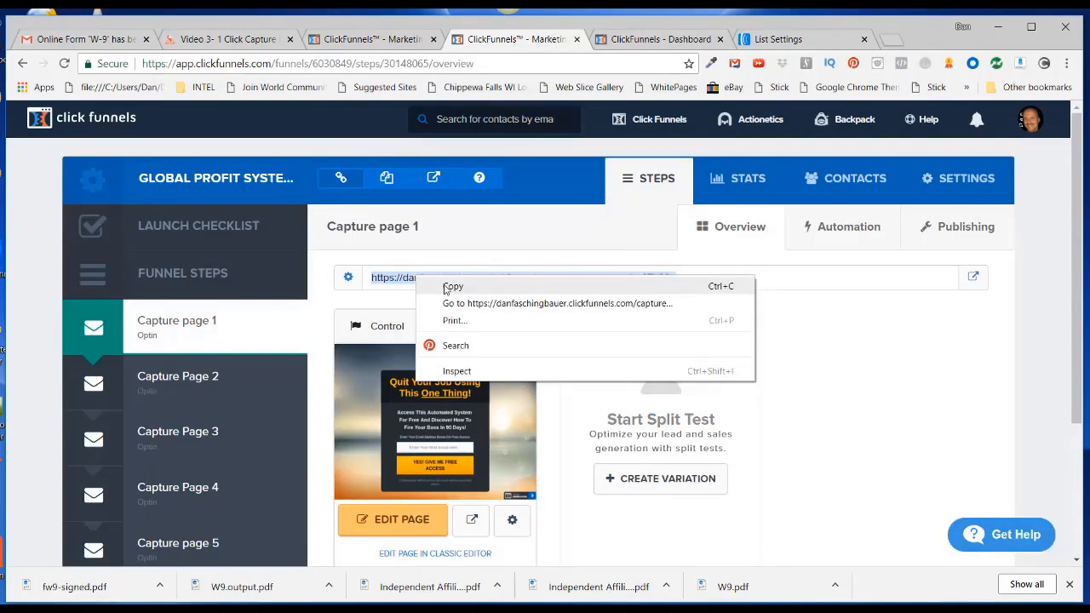
{"action": "left_click", "coordinate": [445, 288]}
Paste the copied capture page URL into a new browser tab's address bar
{"action": "left_click", "coordinate": [890, 39]}
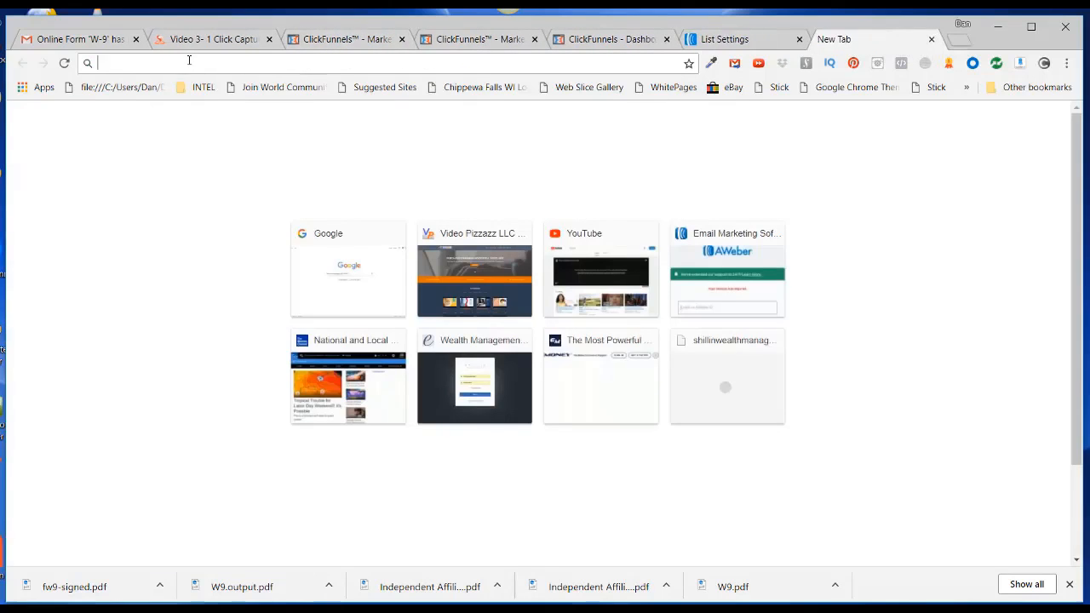
{"action": "right_click", "coordinate": [189, 60]}
{"action": "left_click", "coordinate": [216, 157]}
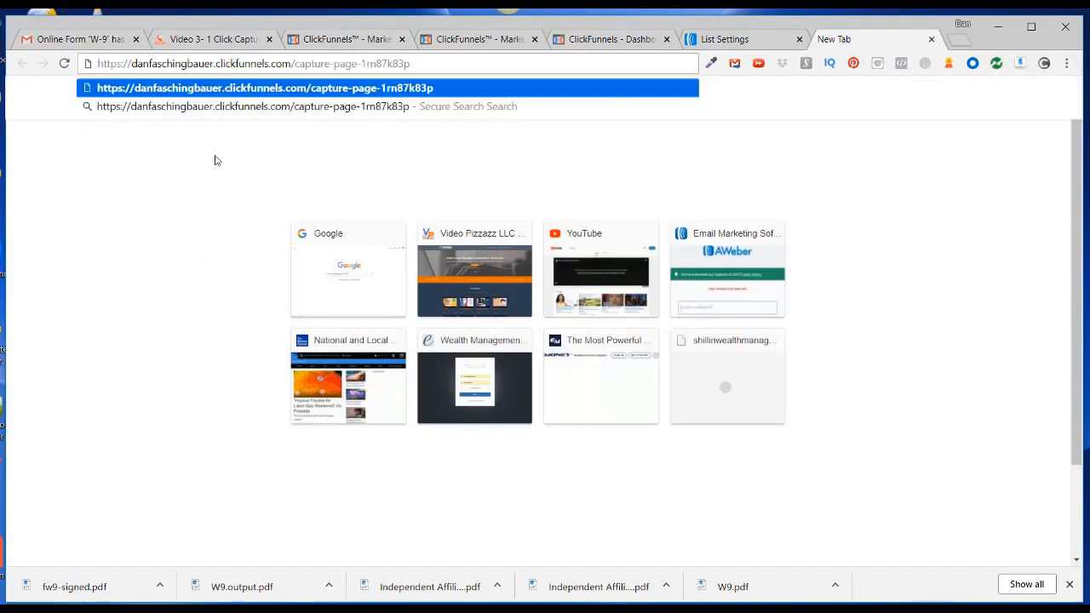
{"action": "key", "text": "Return"}
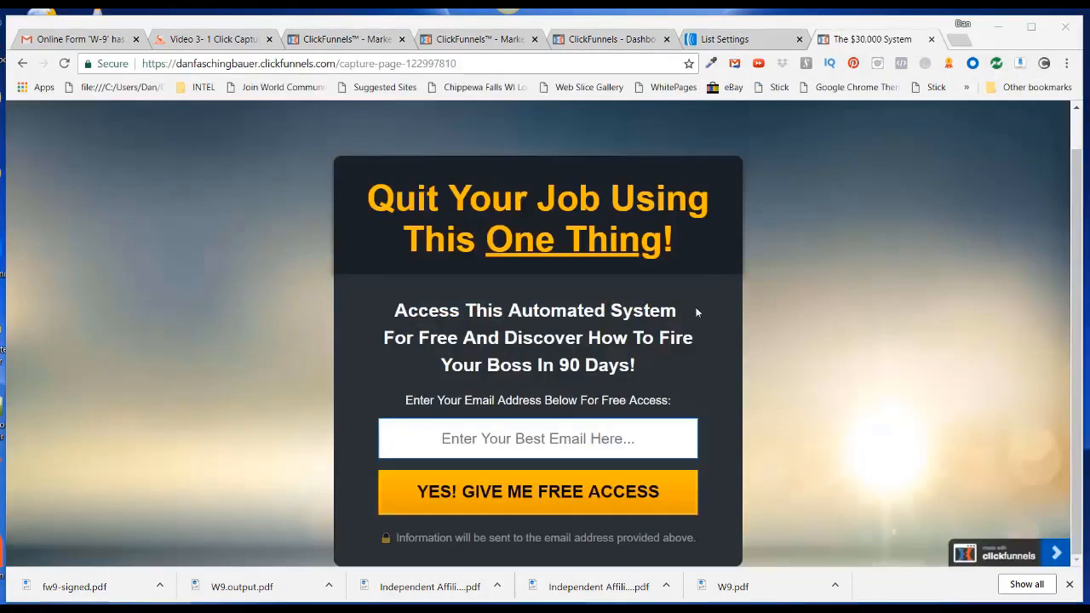
Fill in a saved email address on the live capture page and submit YES! GIVE ME FREE ACCESS
{"action": "left_click", "coordinate": [516, 438]}
{"action": "right_click", "coordinate": [516, 438]}
{"action": "left_click", "coordinate": [540, 294]}
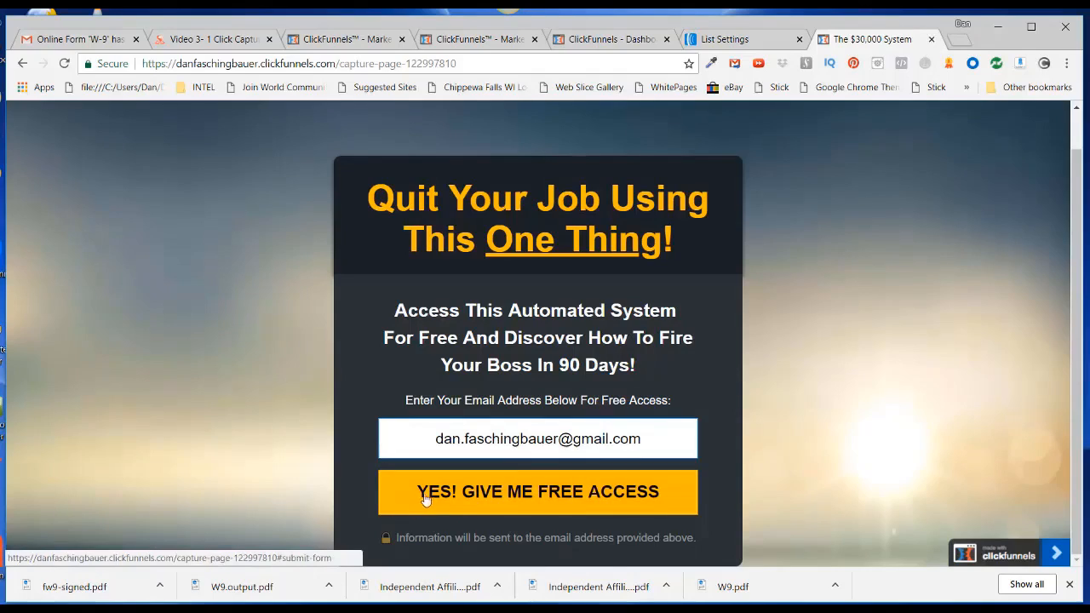
{"action": "left_click", "coordinate": [563, 502]}
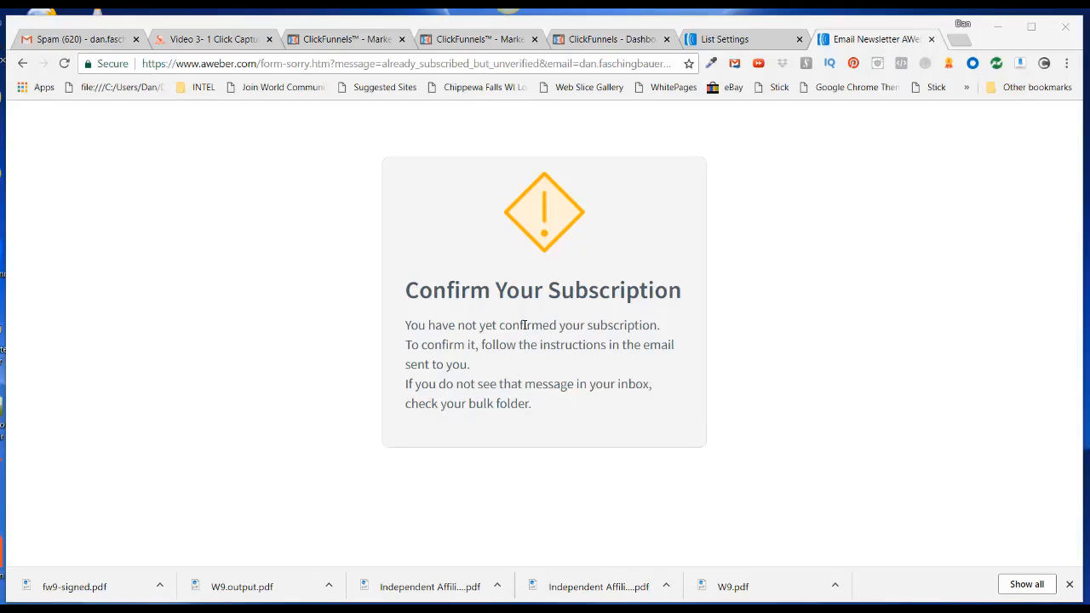
Open the 'Confirm your subscription.' email in Gmail Spam and confirm the subscription
{"action": "left_click", "coordinate": [77, 39]}
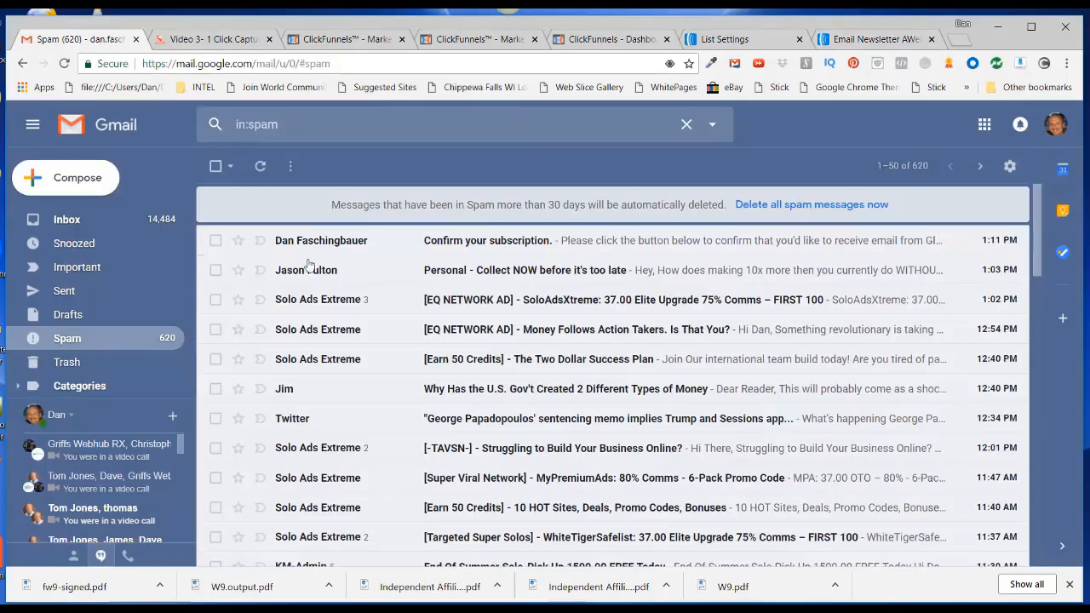
{"action": "left_click", "coordinate": [451, 242]}
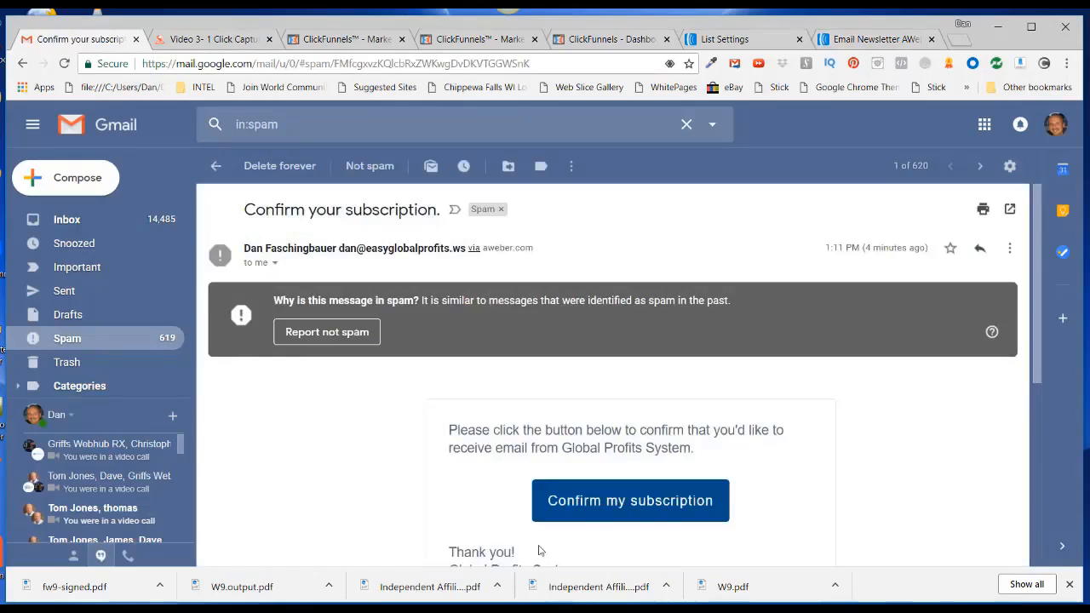
{"action": "left_click", "coordinate": [570, 505]}
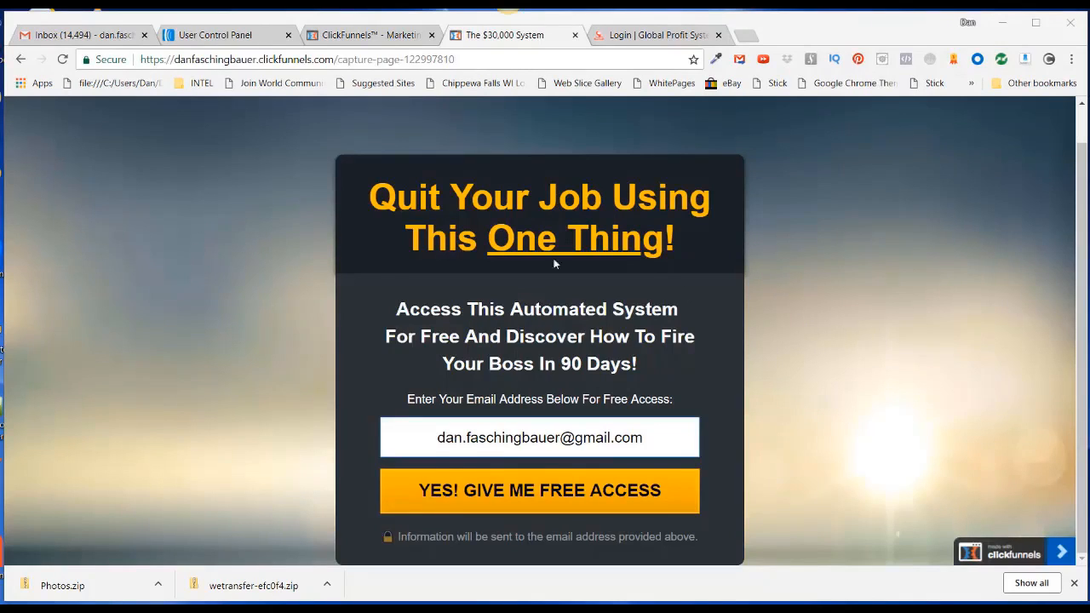
Return to The $30,000 System capture page and resubmit it to test the registration redirect
{"action": "left_click", "coordinate": [640, 36]}
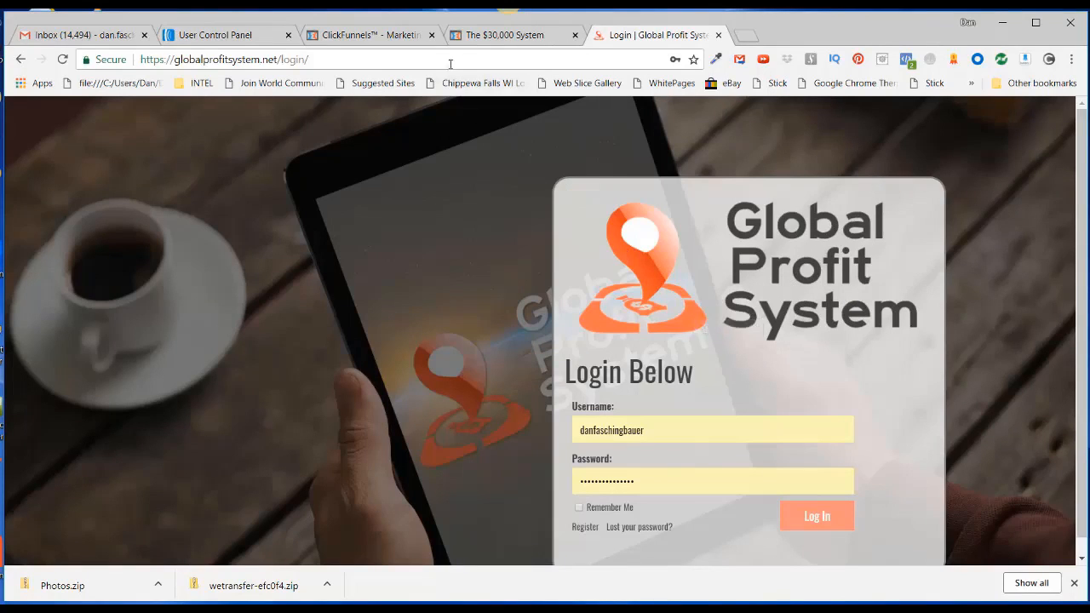
{"action": "left_click", "coordinate": [489, 37]}
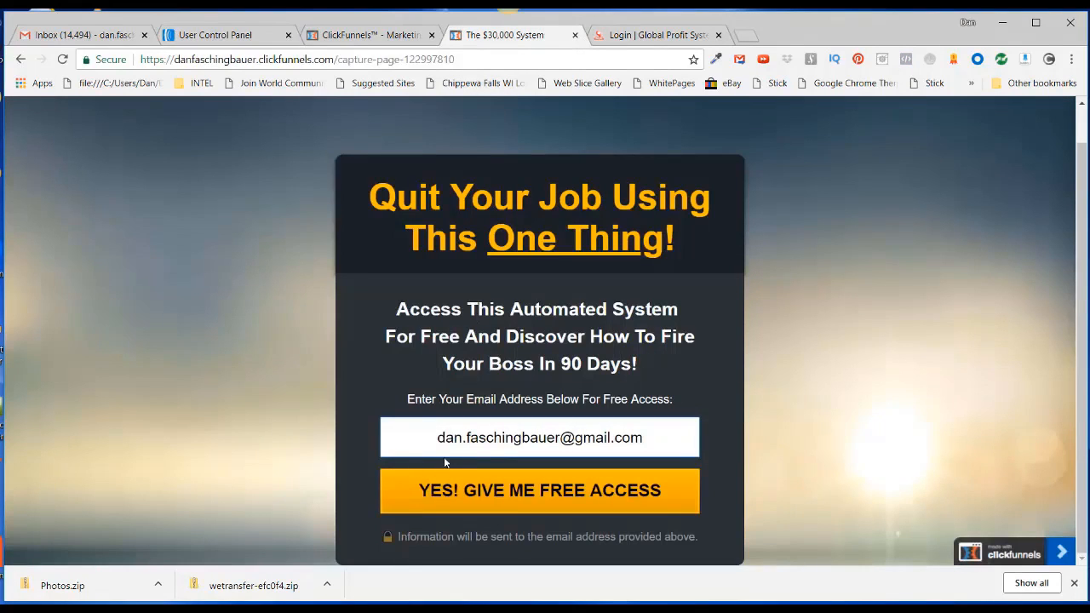
{"action": "left_click", "coordinate": [566, 498]}
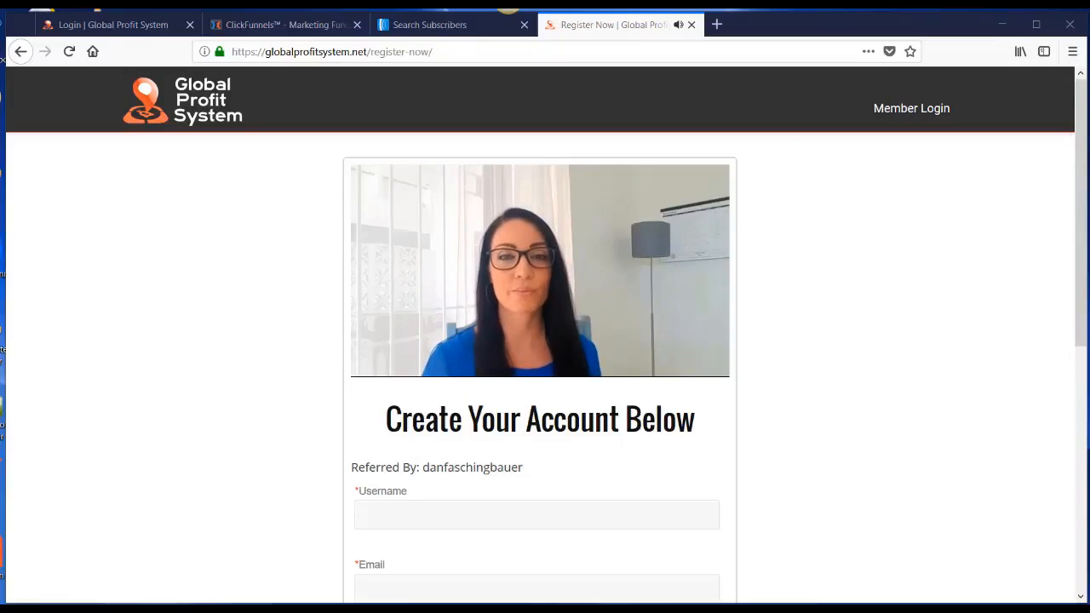
Pause the registration video and look over the Username, Email, First Name and Password fields
{"action": "key", "text": "space"}
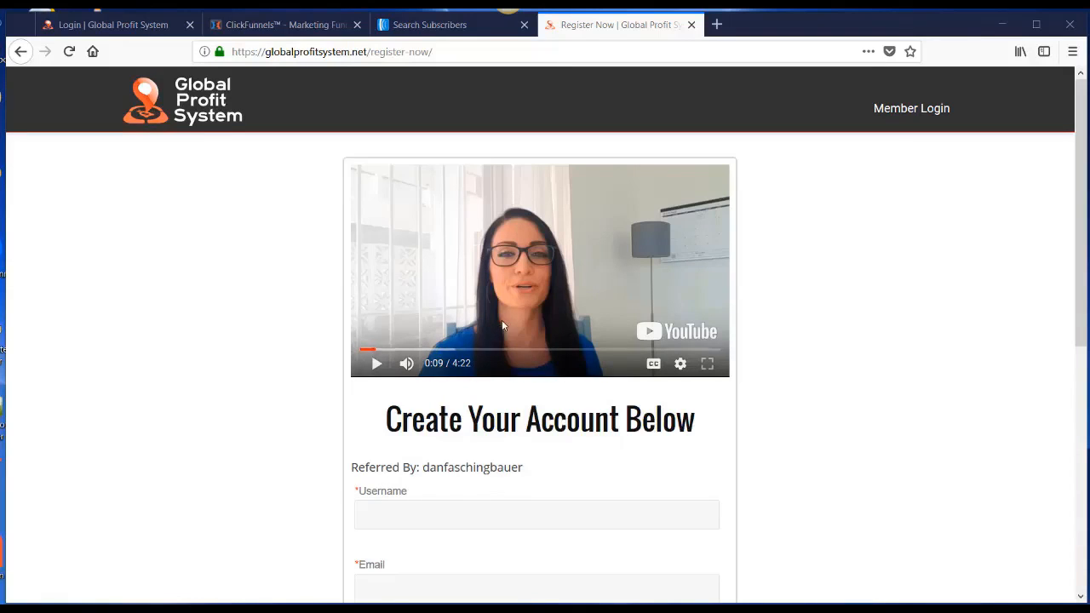
{"action": "scroll", "coordinate": [749, 372], "scroll_direction": "down", "scroll_amount": 4}
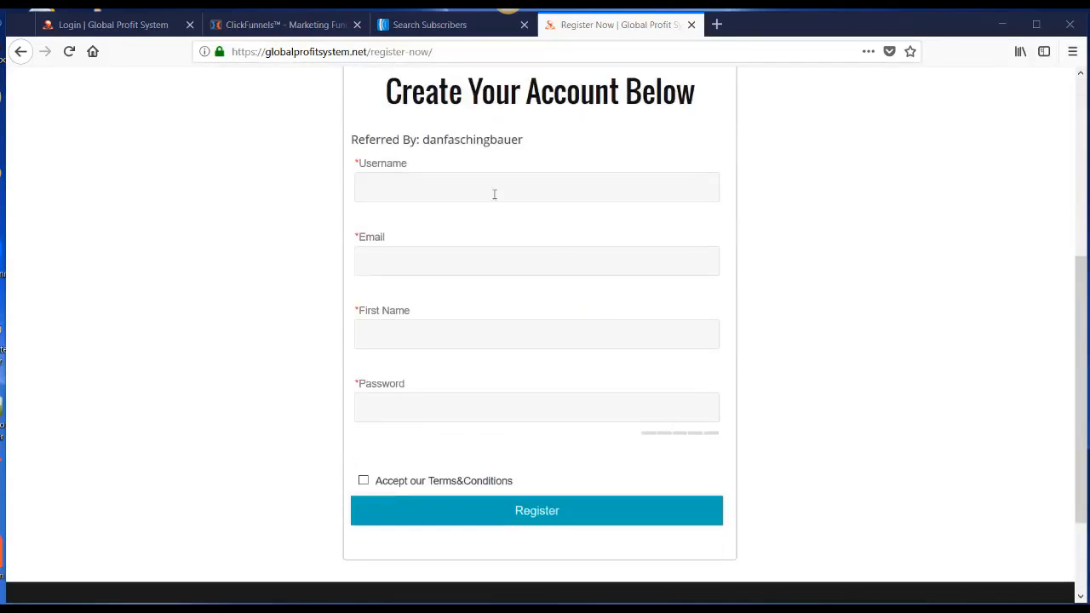
{"action": "left_click", "coordinate": [480, 407]}
{"action": "left_click", "coordinate": [771, 420]}
{"action": "scroll", "coordinate": [770, 421], "scroll_direction": "up", "scroll_amount": 4}
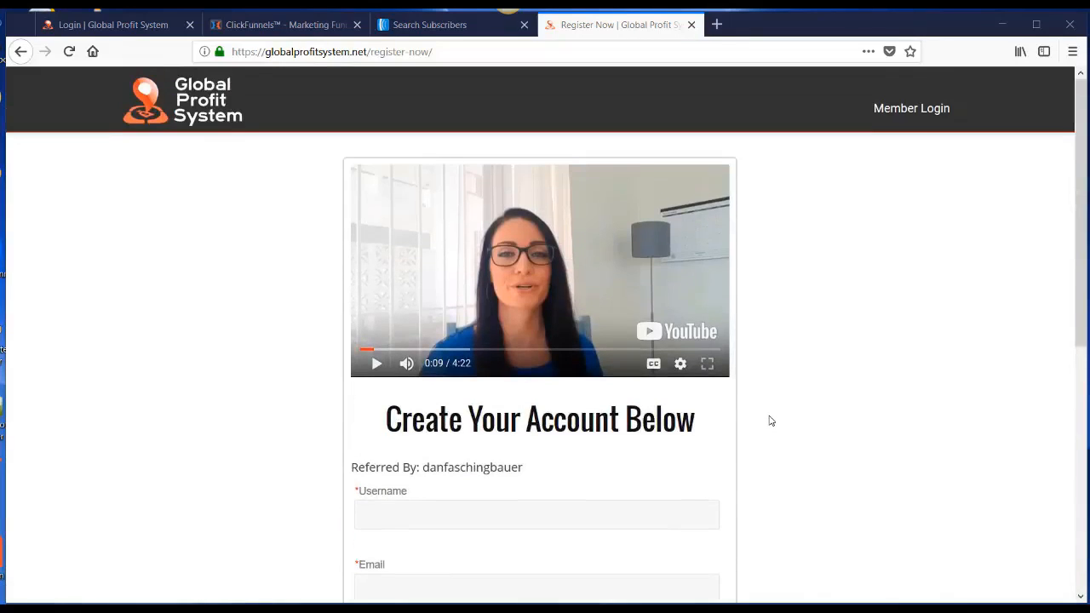